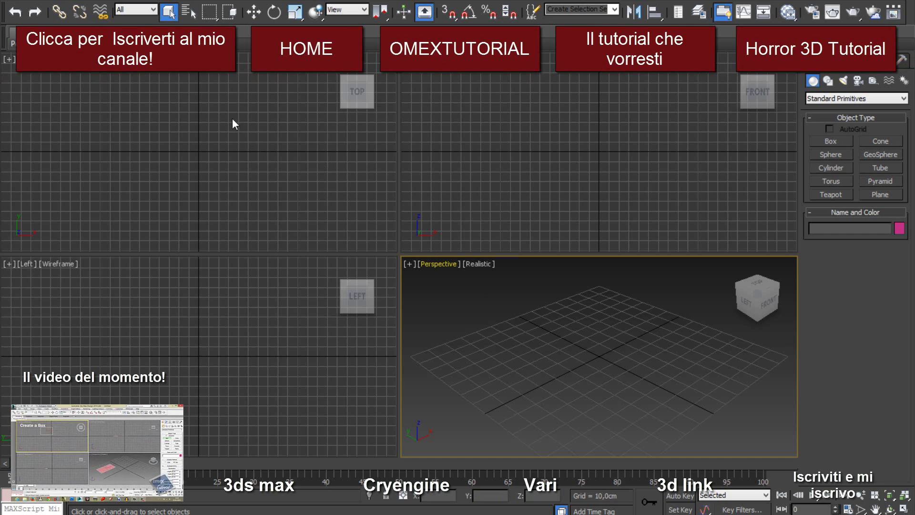
Step: Activate the Front viewport and zoom the view in and out
{"action": "left_click", "coordinate": [492, 154]}
{"action": "left_click", "coordinate": [479, 285]}
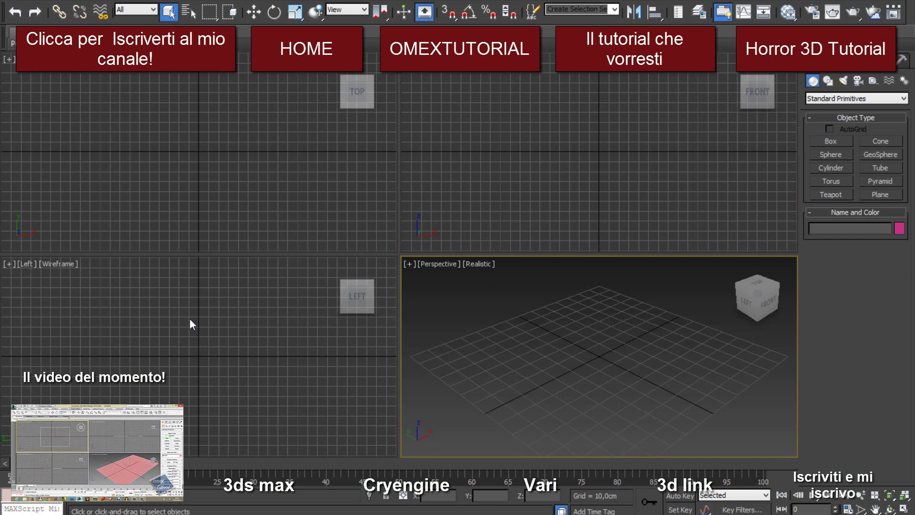
{"action": "left_click", "coordinate": [190, 319]}
{"action": "left_click", "coordinate": [263, 162]}
{"action": "left_click", "coordinate": [444, 173]}
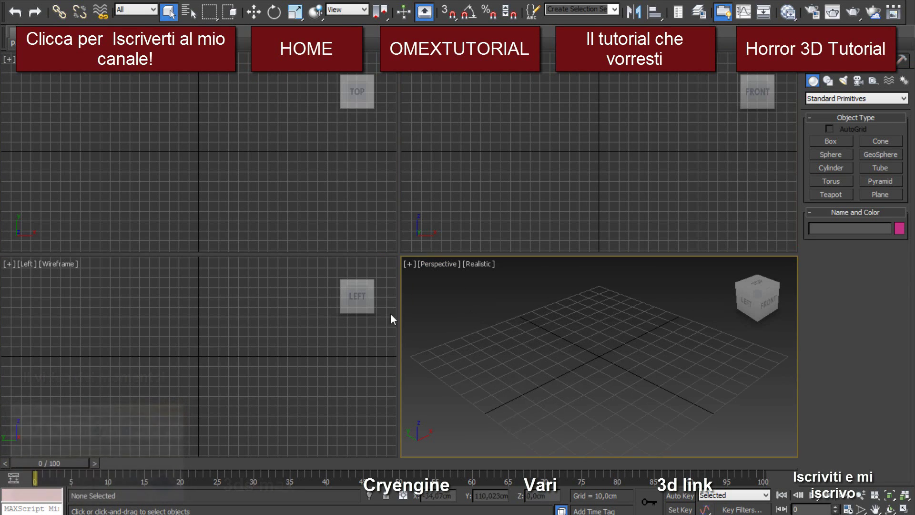
{"action": "scroll", "coordinate": [616, 372], "scroll_direction": "up", "scroll_amount": 5}
{"action": "scroll", "coordinate": [610, 367], "scroll_direction": "down", "scroll_amount": 2}
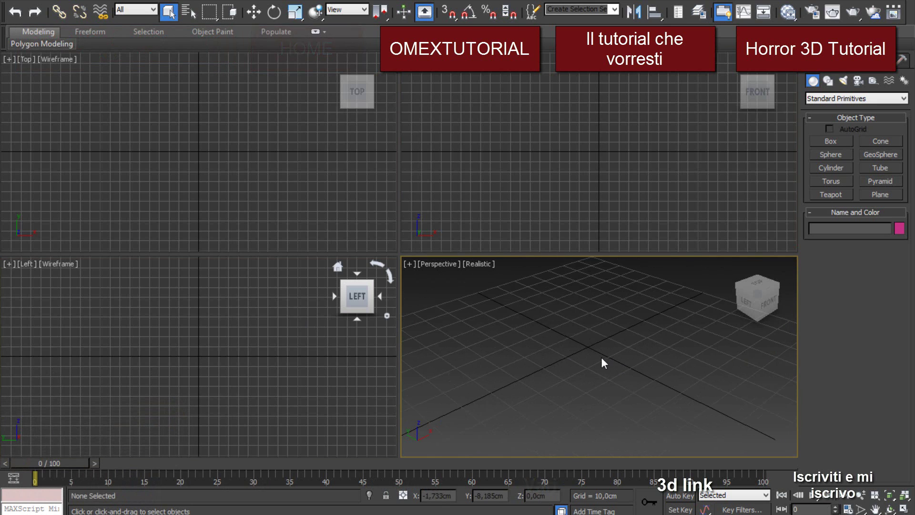
{"action": "scroll", "coordinate": [602, 358], "scroll_direction": "down", "scroll_amount": 2}
{"action": "scroll", "coordinate": [603, 358], "scroll_direction": "down", "scroll_amount": 2}
{"action": "scroll", "coordinate": [533, 351], "scroll_direction": "down", "scroll_amount": 2}
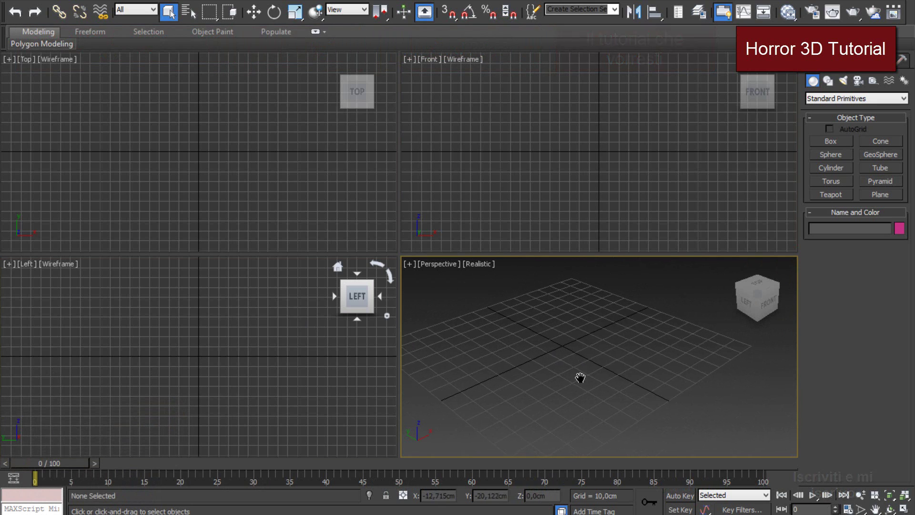
{"action": "scroll", "coordinate": [580, 378], "scroll_direction": "up", "scroll_amount": 1}
{"action": "scroll", "coordinate": [588, 359], "scroll_direction": "up", "scroll_amount": 2}
{"action": "scroll", "coordinate": [593, 360], "scroll_direction": "up", "scroll_amount": 1}
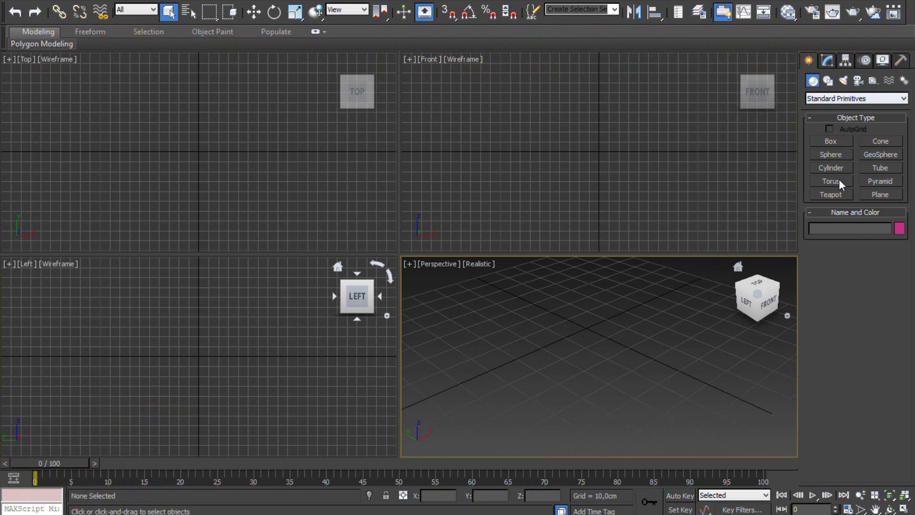
{"action": "scroll", "coordinate": [535, 347], "scroll_direction": "down", "scroll_amount": 2}
{"action": "scroll", "coordinate": [529, 349], "scroll_direction": "down", "scroll_amount": 2}
{"action": "scroll", "coordinate": [578, 346], "scroll_direction": "down", "scroll_amount": 2}
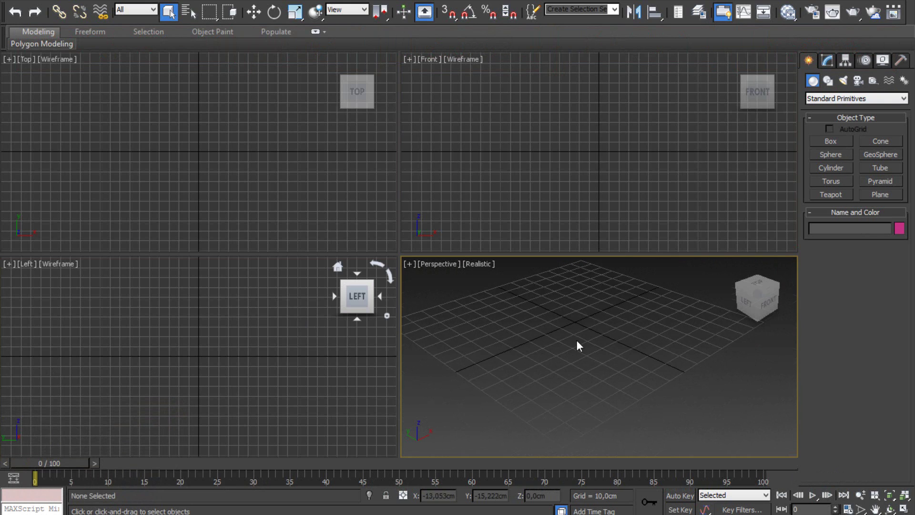
{"action": "scroll", "coordinate": [575, 336], "scroll_direction": "up", "scroll_amount": 2}
{"action": "scroll", "coordinate": [577, 350], "scroll_direction": "up", "scroll_amount": 2}
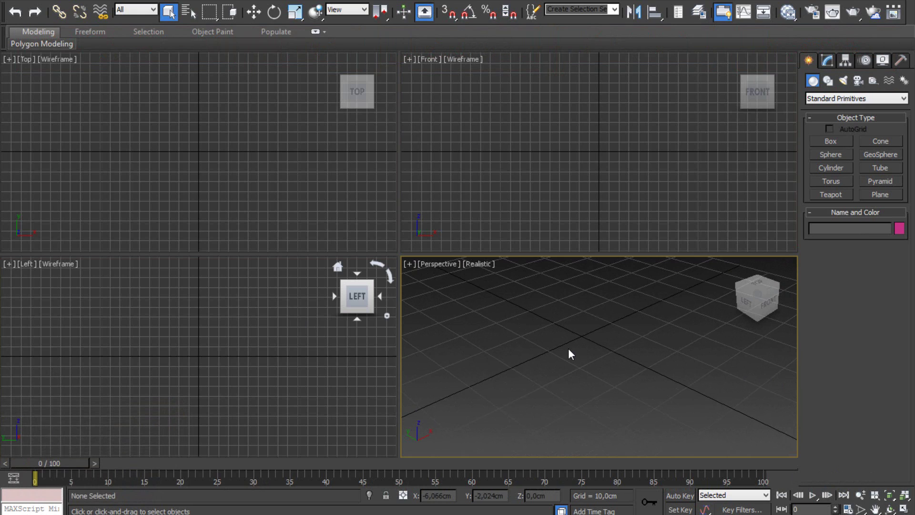
Step: Open the recent scene file thega_01.max
{"action": "left_click", "coordinate": [262, 165]}
{"action": "left_click", "coordinate": [511, 360]}
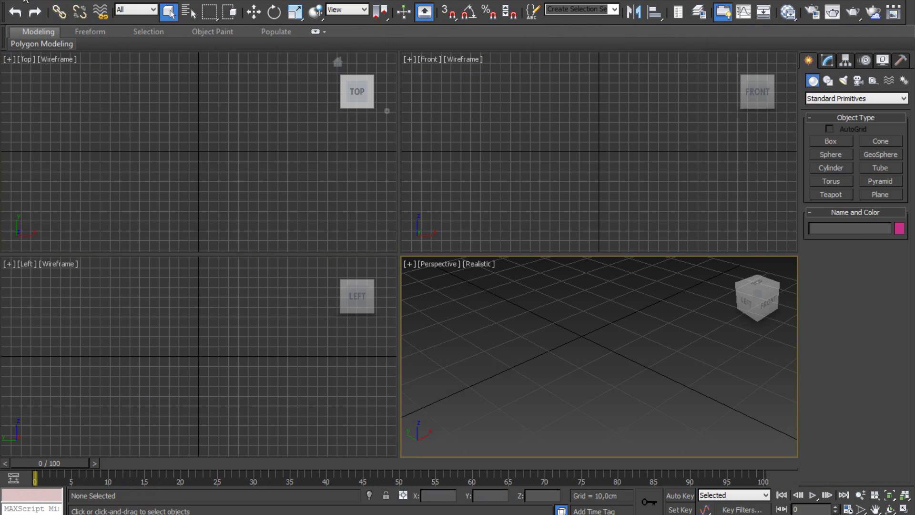
{"action": "left_click", "coordinate": [25, 1]}
{"action": "left_click", "coordinate": [130, 88]}
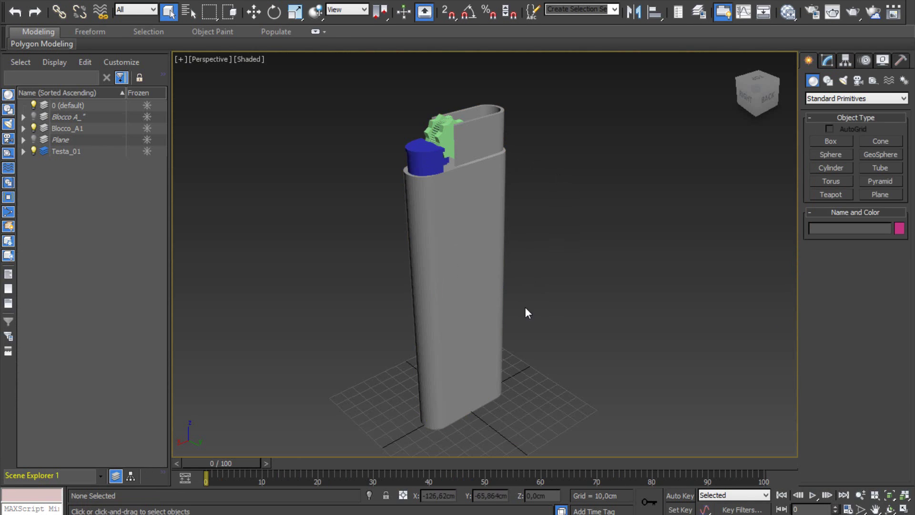
Step: Pan the Perspective view to centre the lighter and select its body, Line003
{"action": "mouse_move", "coordinate": [528, 313]}
{"action": "middle_mouse_down"}
{"action": "mouse_move", "coordinate": [432, 222]}
{"action": "mouse_move", "coordinate": [442, 231]}
{"action": "middle_mouse_up"}
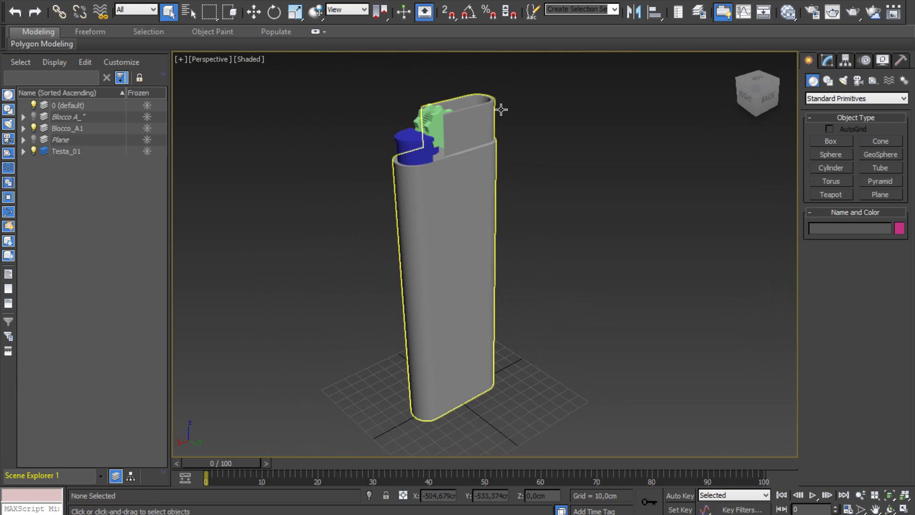
{"action": "middle_click_drag", "start_coordinate": [425, 334], "coordinate": [324, 297]}
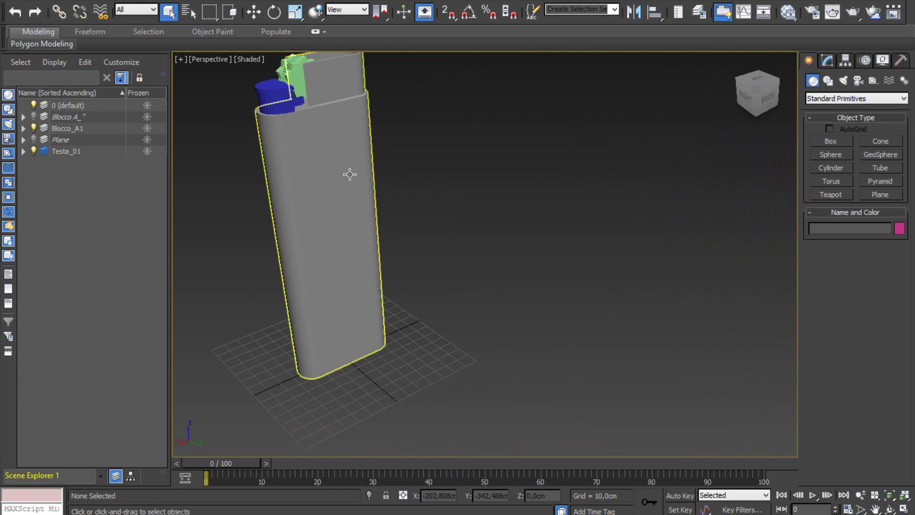
{"action": "middle_click_drag", "start_coordinate": [352, 174], "coordinate": [383, 225]}
{"action": "middle_click_drag", "start_coordinate": [387, 299], "coordinate": [409, 292]}
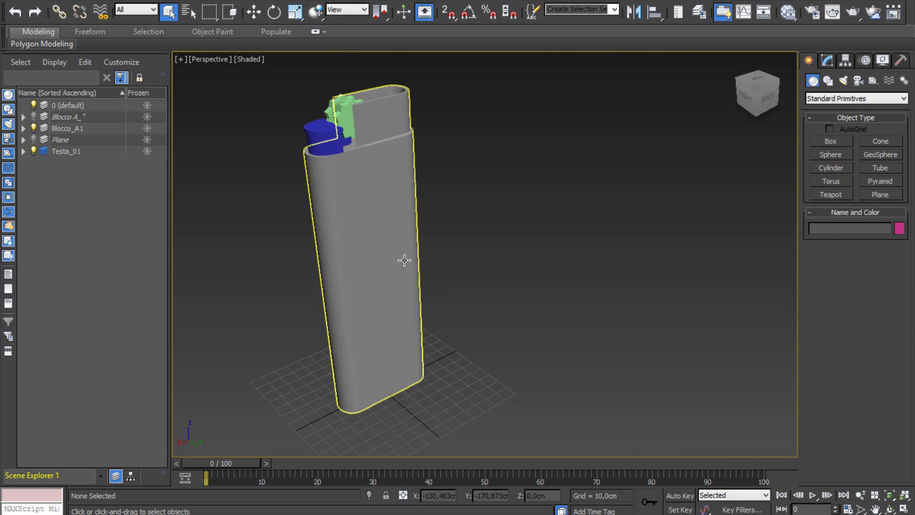
{"action": "left_click", "coordinate": [404, 260]}
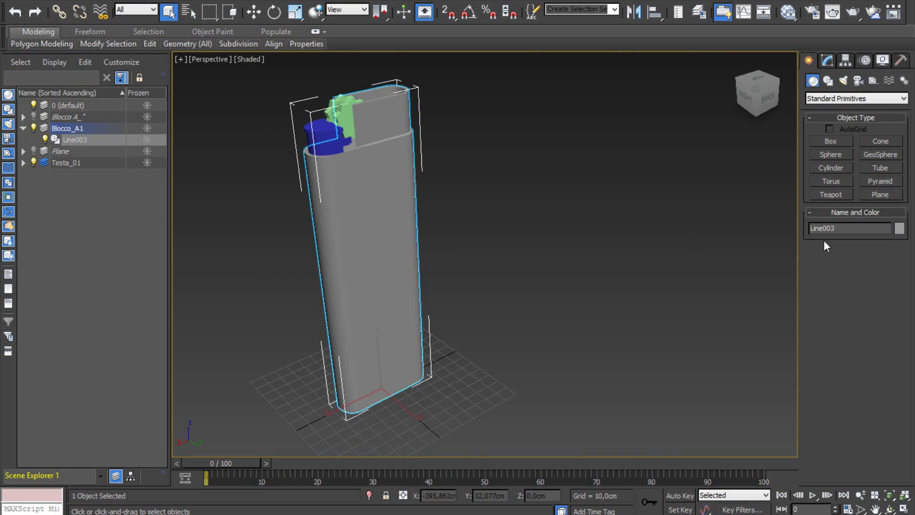
Step: Show Line003's Edit Poly and Symmetry modifier stack in the Modify panel
{"action": "left_click", "coordinate": [827, 60]}
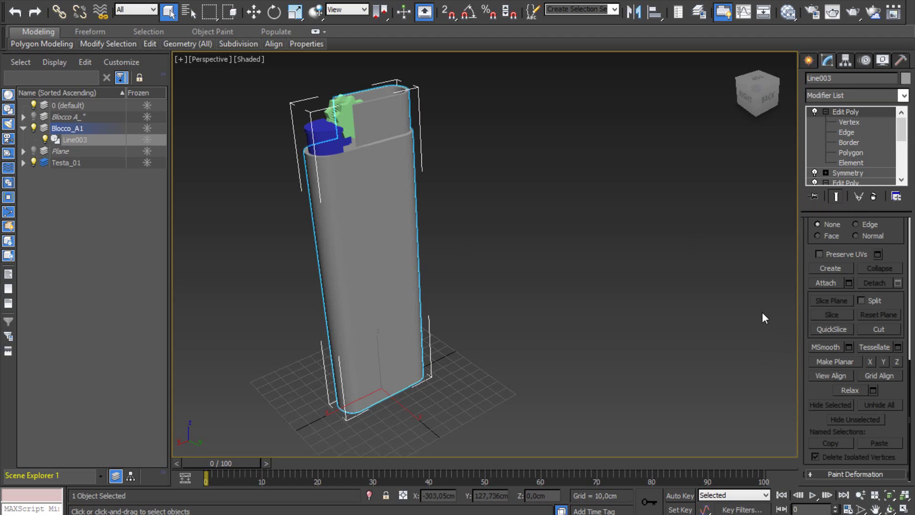
{"action": "mouse_move", "coordinate": [903, 126]}
{"action": "left_mouse_down"}
{"action": "mouse_move", "coordinate": [908, 134]}
{"action": "mouse_move", "coordinate": [907, 122]}
{"action": "left_mouse_up"}
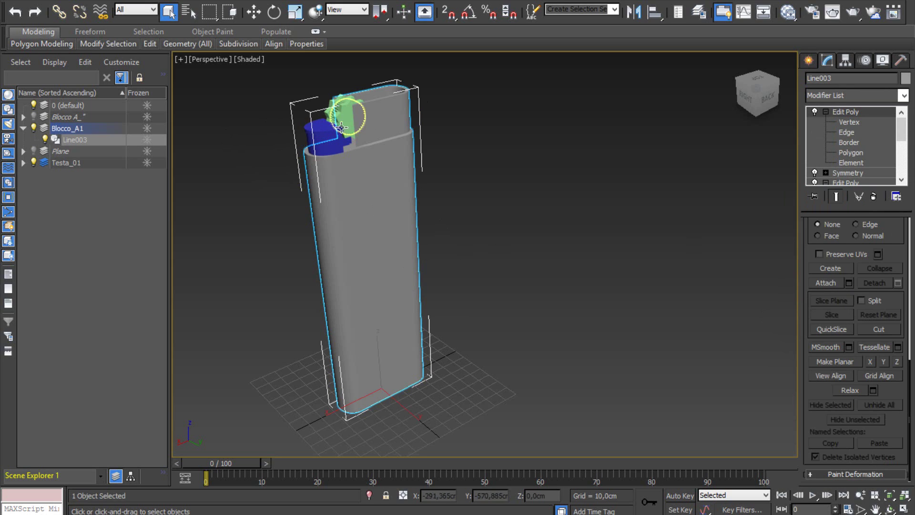
{"action": "middle_click_drag", "start_coordinate": [357, 233], "coordinate": [362, 248]}
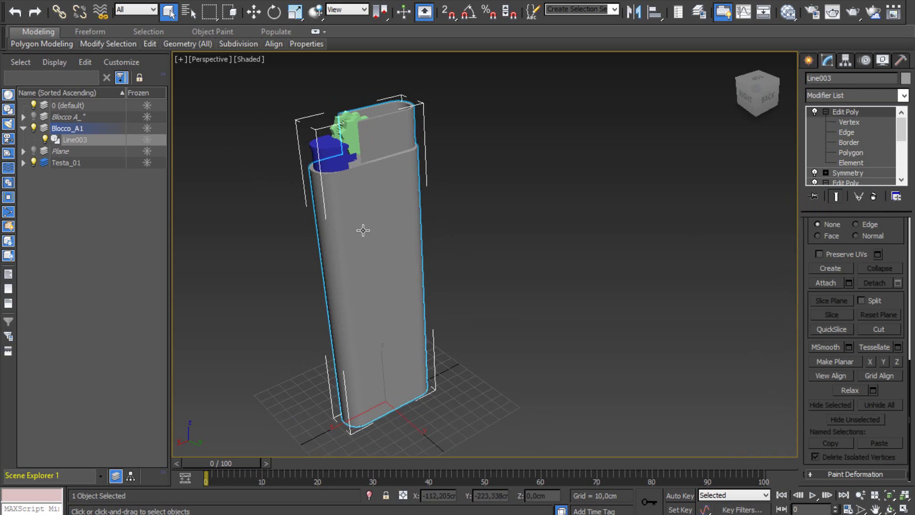
Step: Attach Top, Star001–Star003 and Line004 to Line003 via the Attach List
{"action": "left_click", "coordinate": [849, 283]}
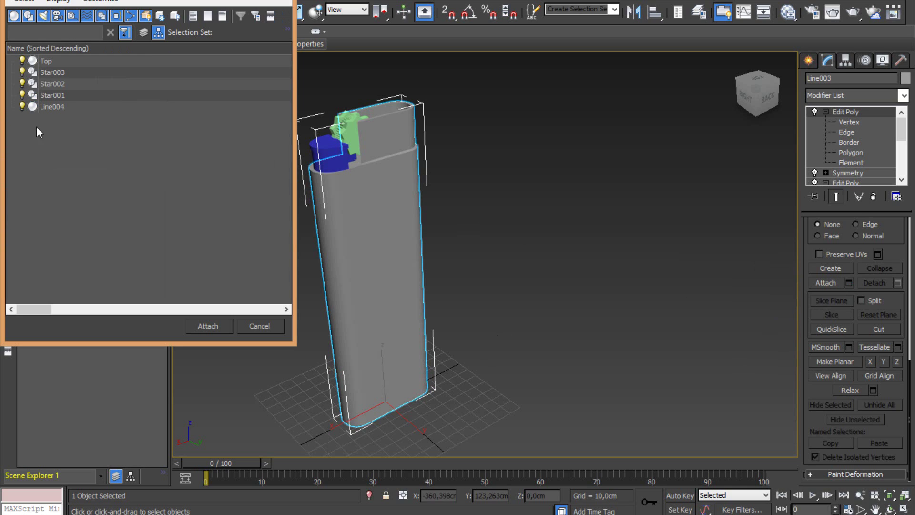
{"action": "left_click", "coordinate": [50, 60]}
{"action": "left_click", "coordinate": [53, 107], "text": "shift"}
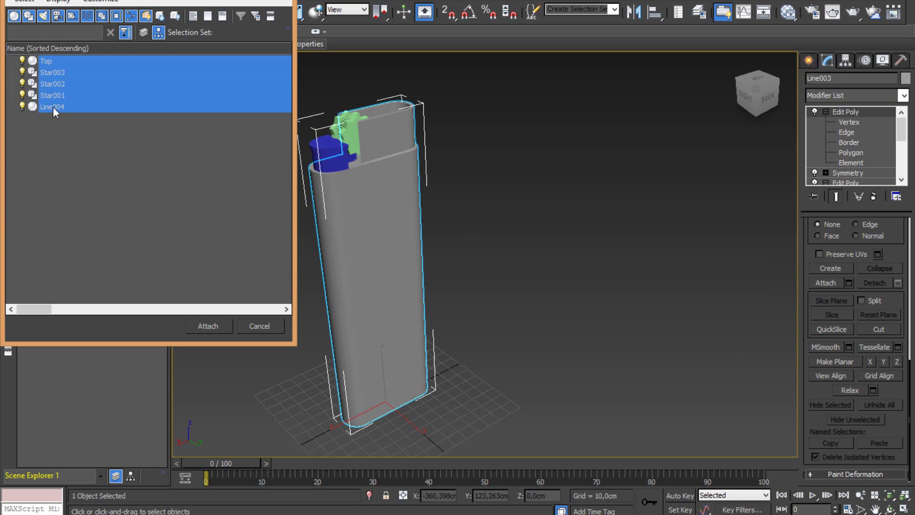
{"action": "left_click", "coordinate": [216, 325]}
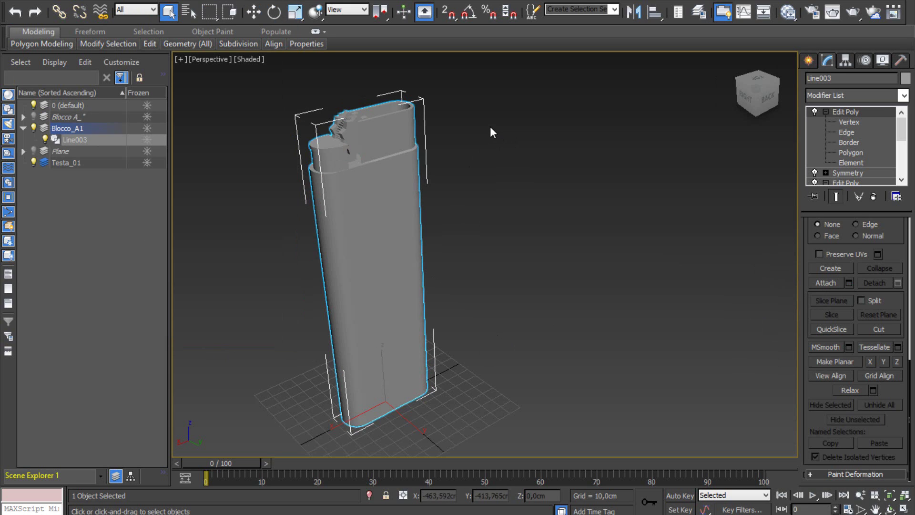
Step: Deselect all, orbit to a right-back view of the lighter, and open the Material Editor
{"action": "left_click", "coordinate": [491, 126]}
{"action": "mouse_move", "coordinate": [423, 198]}
{"action": "middle_mouse_down"}
{"action": "mouse_move", "coordinate": [462, 206]}
{"action": "mouse_move", "coordinate": [412, 303]}
{"action": "middle_mouse_up"}
{"action": "scroll", "coordinate": [445, 227], "scroll_direction": "up", "scroll_amount": 4}
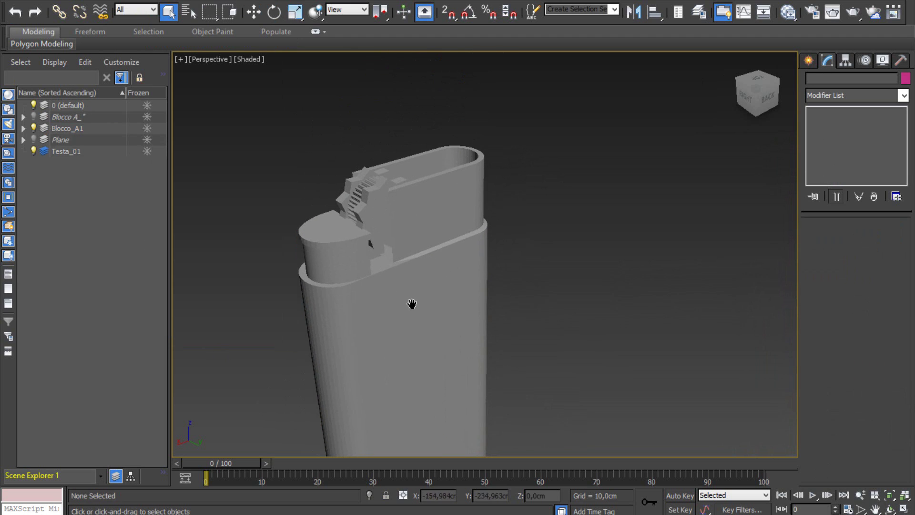
{"action": "left_click", "coordinate": [890, 509]}
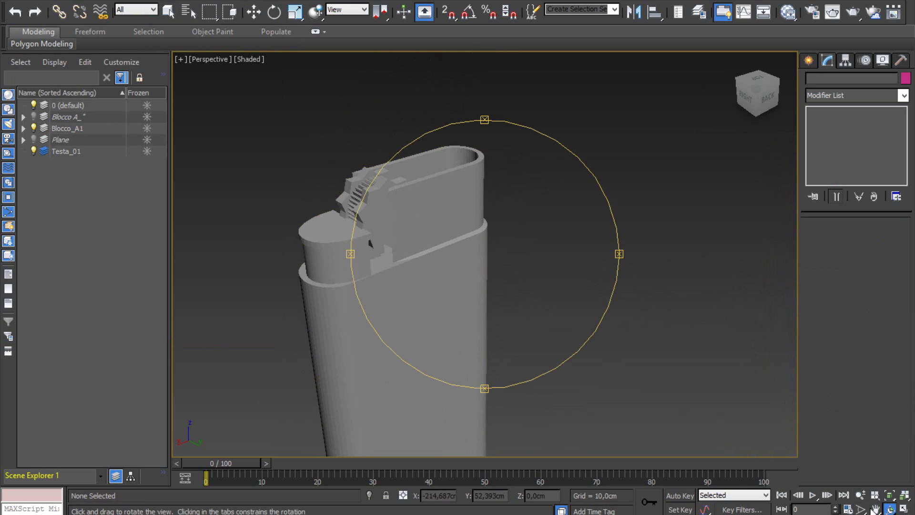
{"action": "mouse_move", "coordinate": [467, 333]}
{"action": "left_mouse_down"}
{"action": "mouse_move", "coordinate": [519, 324]}
{"action": "mouse_move", "coordinate": [486, 331]}
{"action": "mouse_move", "coordinate": [466, 246]}
{"action": "mouse_move", "coordinate": [519, 348]}
{"action": "left_mouse_up"}
{"action": "mouse_move", "coordinate": [520, 348]}
{"action": "middle_mouse_down"}
{"action": "mouse_move", "coordinate": [467, 317]}
{"action": "mouse_move", "coordinate": [514, 307]}
{"action": "middle_mouse_up"}
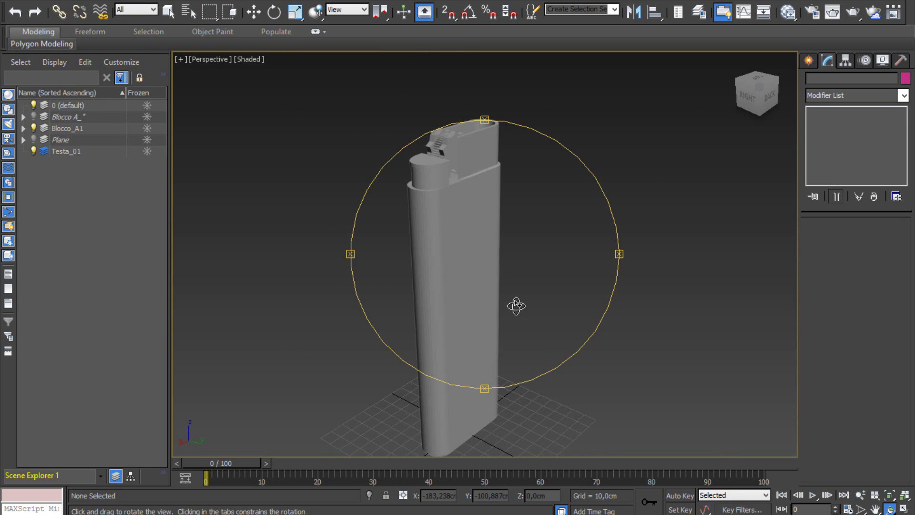
{"action": "left_click", "coordinate": [789, 13]}
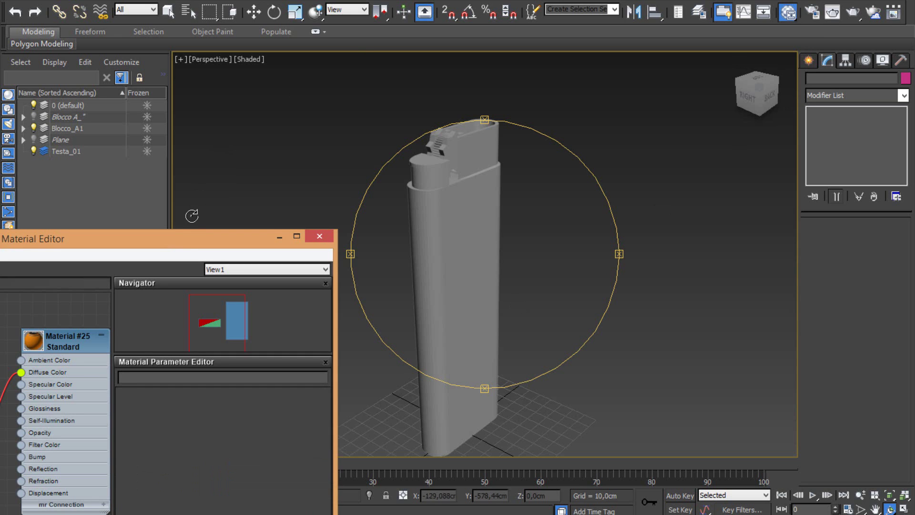
Step: Move the material editor down and switch it to Compact Material Editor mode
{"action": "mouse_move", "coordinate": [137, 242]}
{"action": "left_mouse_down"}
{"action": "mouse_move", "coordinate": [310, 108]}
{"action": "mouse_move", "coordinate": [357, 94]}
{"action": "mouse_move", "coordinate": [370, 310]}
{"action": "mouse_move", "coordinate": [144, 90]}
{"action": "mouse_move", "coordinate": [211, 76]}
{"action": "mouse_move", "coordinate": [539, 138]}
{"action": "mouse_move", "coordinate": [638, 228]}
{"action": "mouse_move", "coordinate": [632, 284]}
{"action": "left_mouse_up"}
{"action": "left_click", "coordinate": [213, 304]}
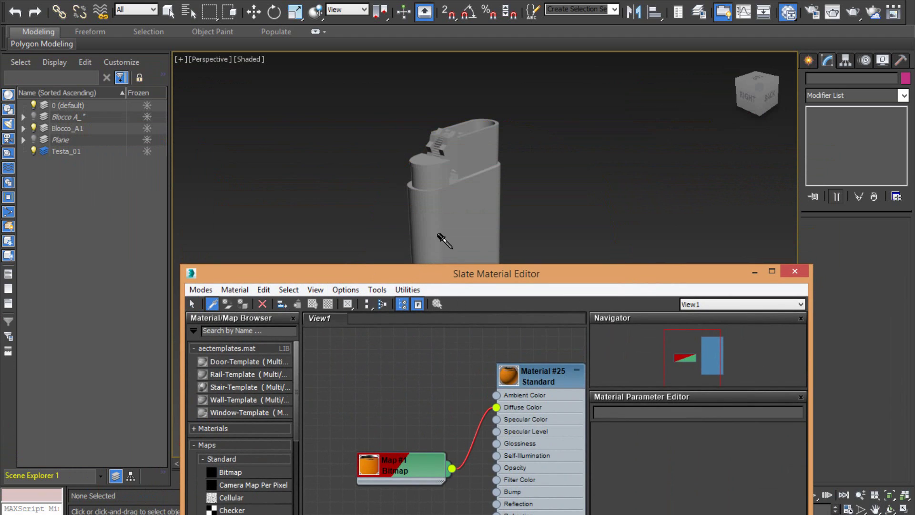
{"action": "left_click", "coordinate": [440, 230]}
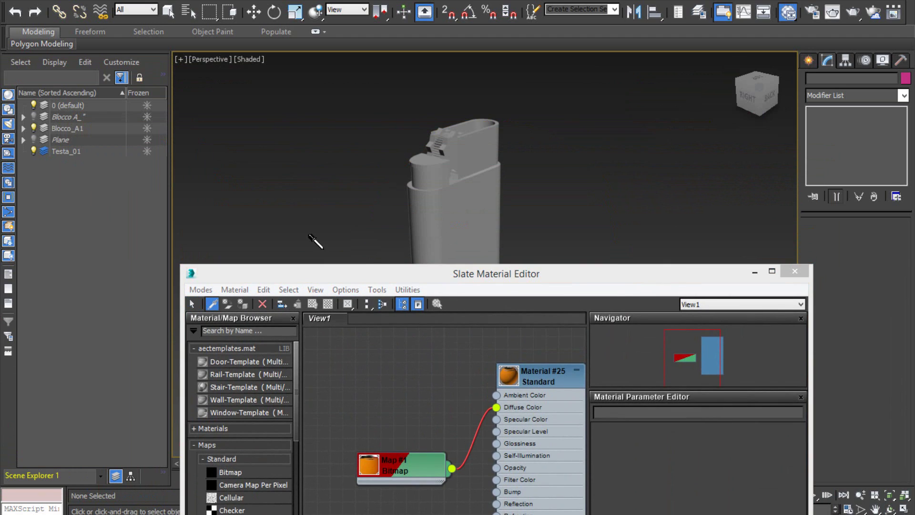
{"action": "left_click", "coordinate": [198, 290]}
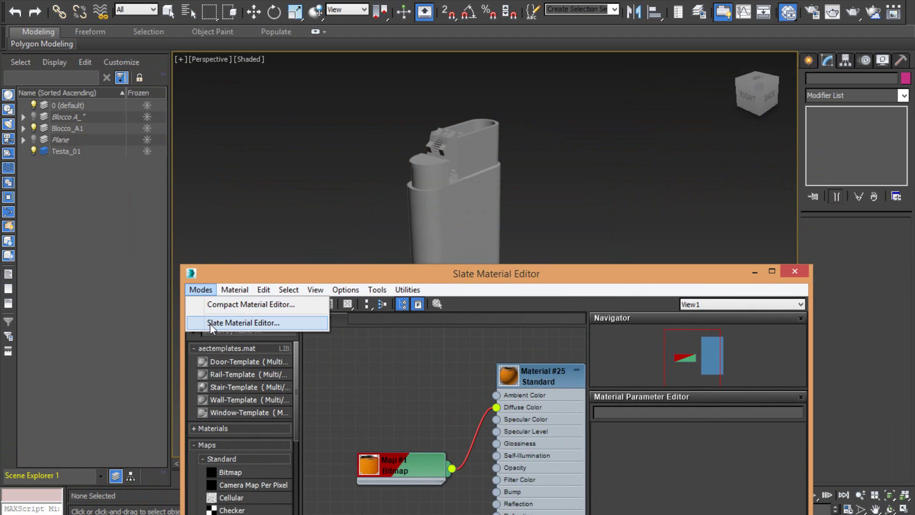
{"action": "left_click", "coordinate": [214, 305]}
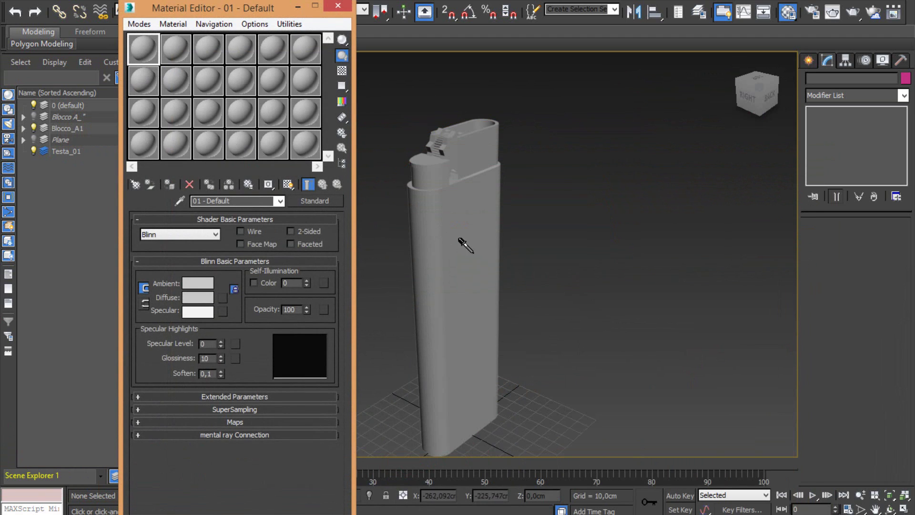
Step: Select Line003 at Element level and zoom in on the lighter's top
{"action": "left_click", "coordinate": [456, 219]}
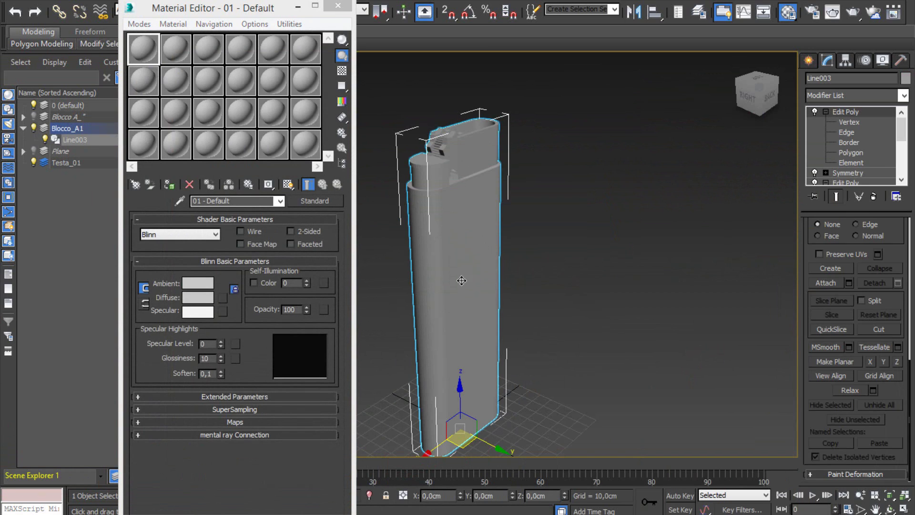
{"action": "left_click", "coordinate": [858, 162]}
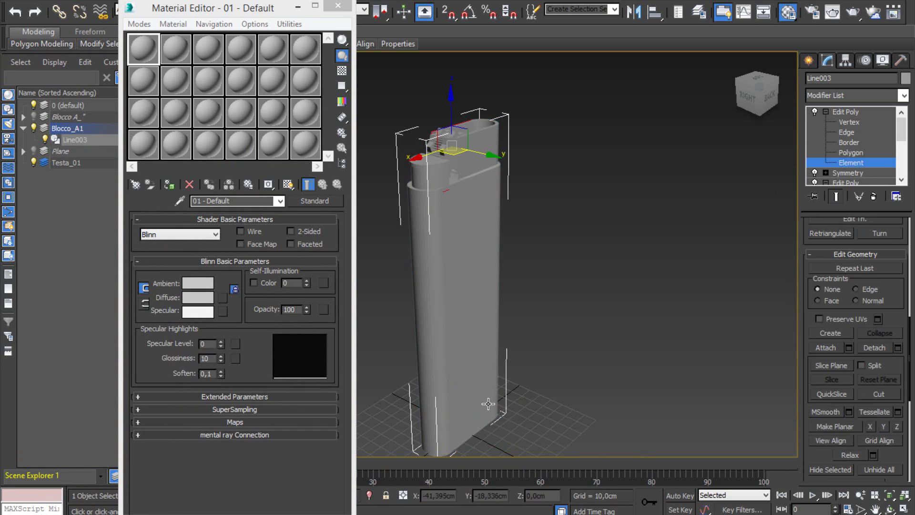
{"action": "left_click", "coordinate": [489, 259]}
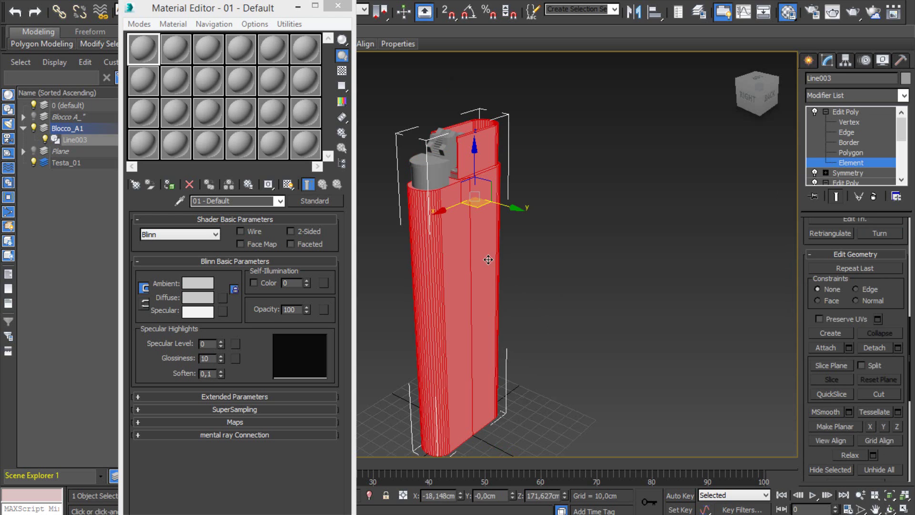
{"action": "scroll", "coordinate": [467, 262], "scroll_direction": "up", "scroll_amount": 2}
{"action": "scroll", "coordinate": [479, 229], "scroll_direction": "up", "scroll_amount": 1}
{"action": "scroll", "coordinate": [488, 202], "scroll_direction": "up", "scroll_amount": 2}
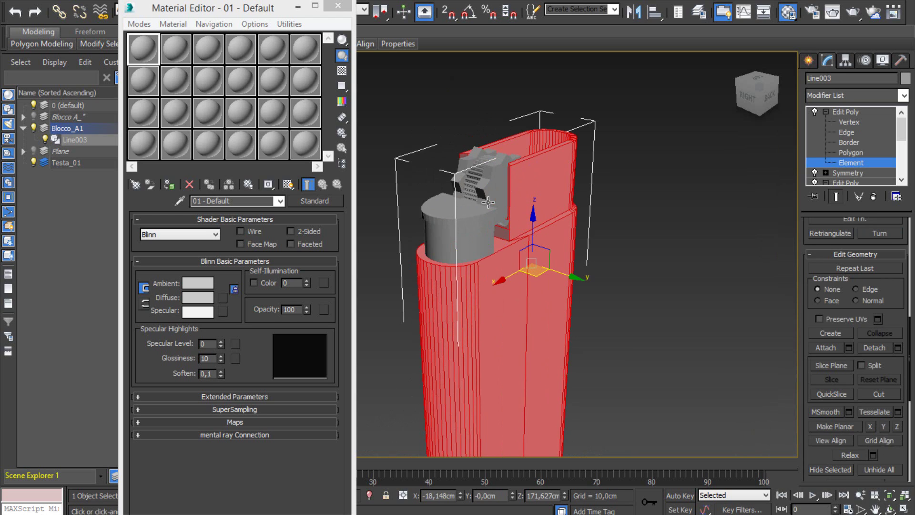
{"action": "middle_click_drag", "start_coordinate": [517, 372], "coordinate": [525, 386]}
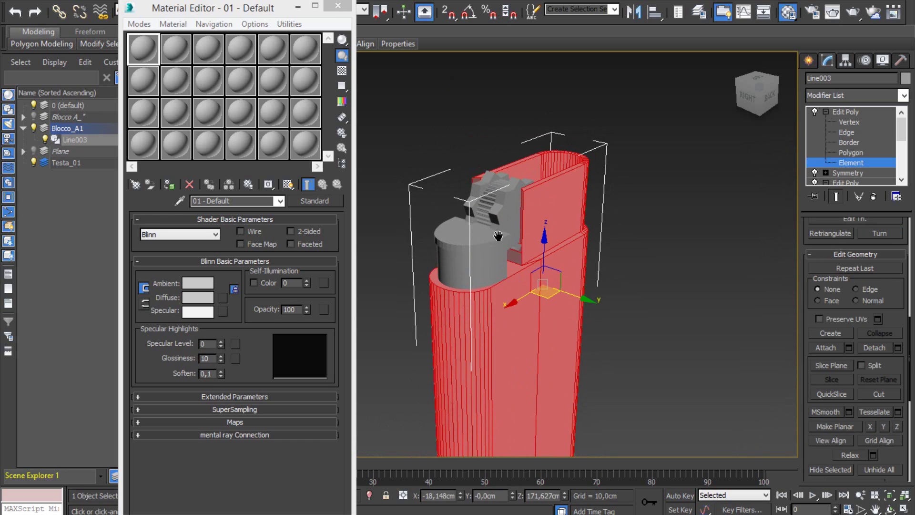
{"action": "middle_click_drag", "start_coordinate": [487, 233], "coordinate": [504, 243]}
Step: Try selecting the cap band, fork and cap elements, then reselect the whole body
{"action": "left_click", "coordinate": [510, 265]}
{"action": "left_click", "coordinate": [513, 289]}
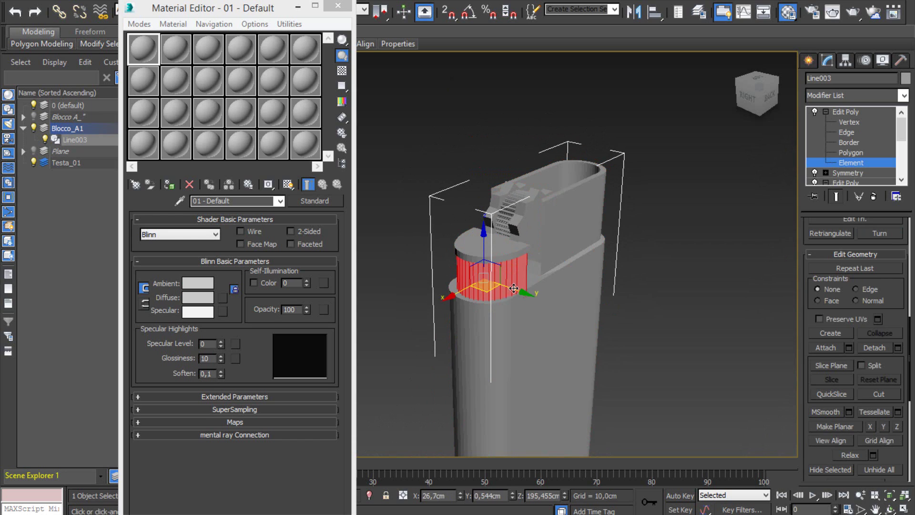
{"action": "left_click", "coordinate": [535, 232]}
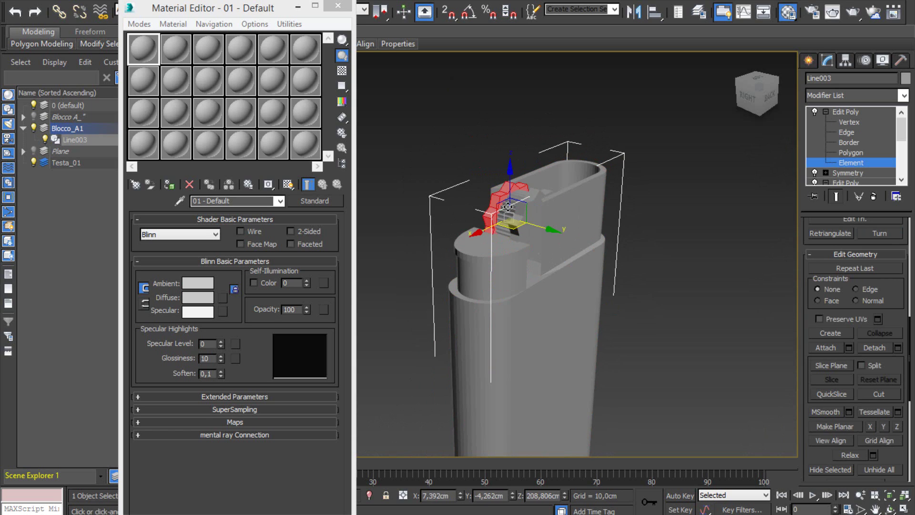
{"action": "left_click", "coordinate": [508, 284]}
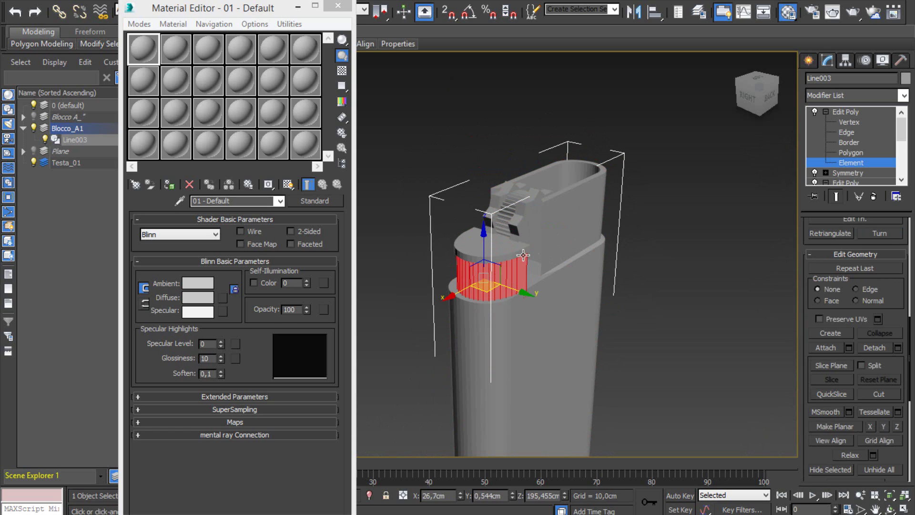
{"action": "scroll", "coordinate": [543, 341], "scroll_direction": "down", "scroll_amount": 3}
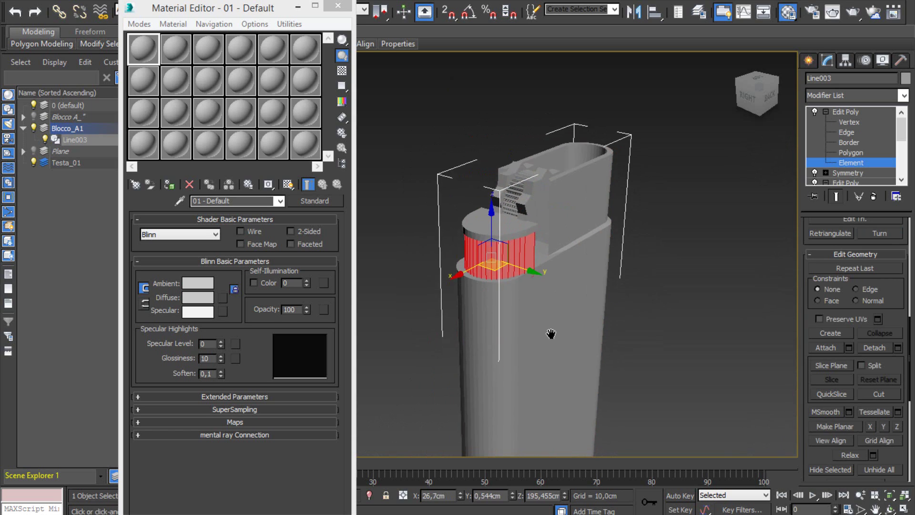
{"action": "scroll", "coordinate": [518, 286], "scroll_direction": "down", "scroll_amount": 1}
{"action": "mouse_move", "coordinate": [523, 334]}
{"action": "middle_mouse_down"}
{"action": "mouse_move", "coordinate": [513, 301]}
{"action": "mouse_move", "coordinate": [525, 290]}
{"action": "middle_mouse_up"}
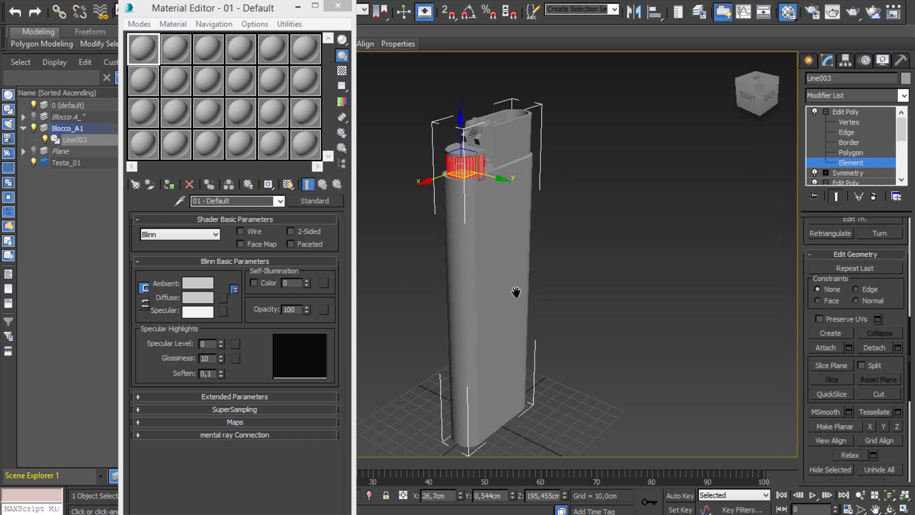
{"action": "left_click", "coordinate": [533, 310]}
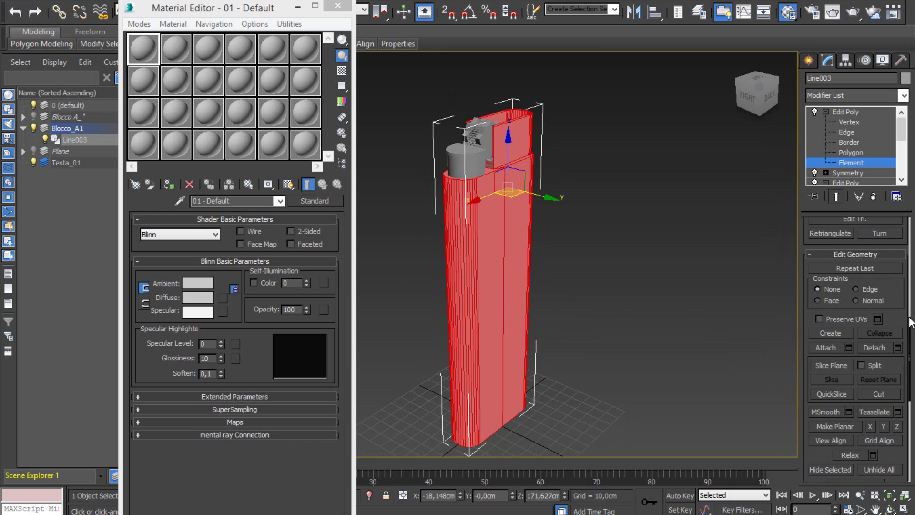
Step: Set material ID 2 on the cap band and top disk, 3 on the bracket, and 4 on the wheel
{"action": "left_click_drag", "start_coordinate": [911, 328], "coordinate": [908, 107]}
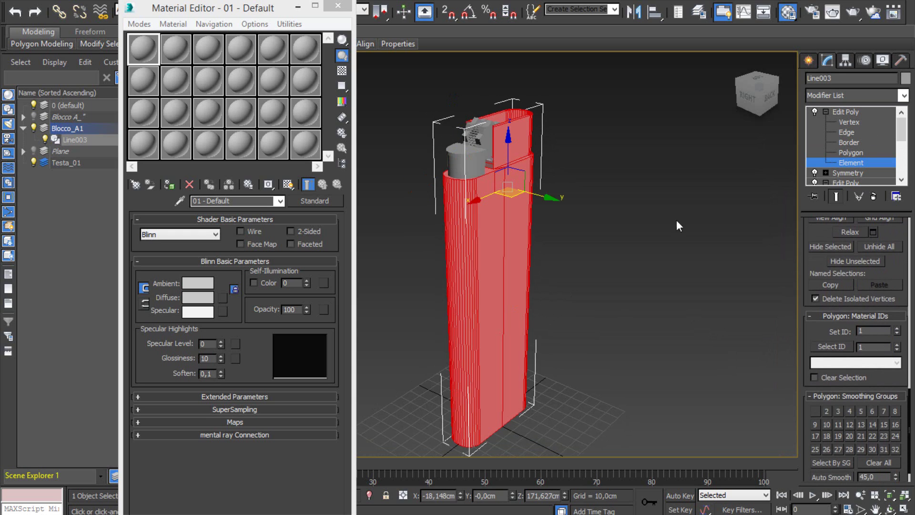
{"action": "scroll", "coordinate": [494, 206], "scroll_direction": "up", "scroll_amount": 2}
{"action": "scroll", "coordinate": [495, 206], "scroll_direction": "up", "scroll_amount": 2}
{"action": "left_click", "coordinate": [482, 264]}
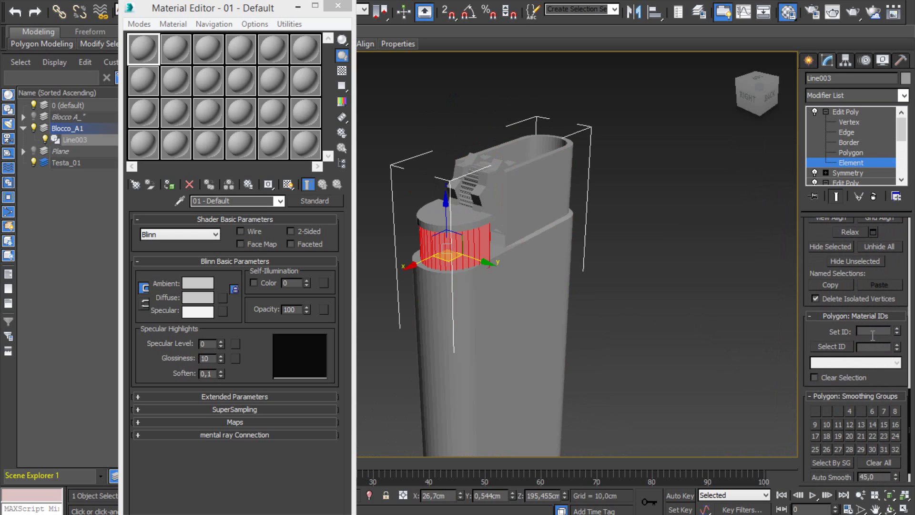
{"action": "left_click", "coordinate": [476, 230]}
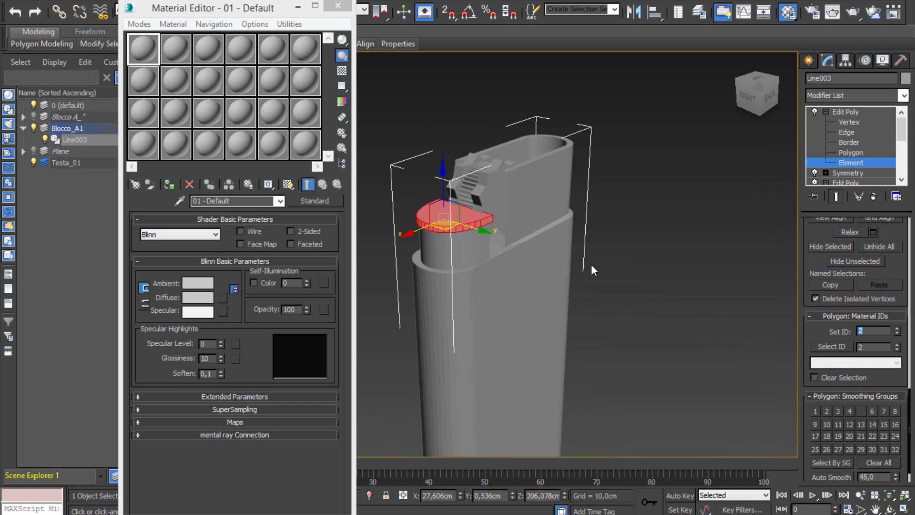
{"action": "left_click", "coordinate": [500, 203]}
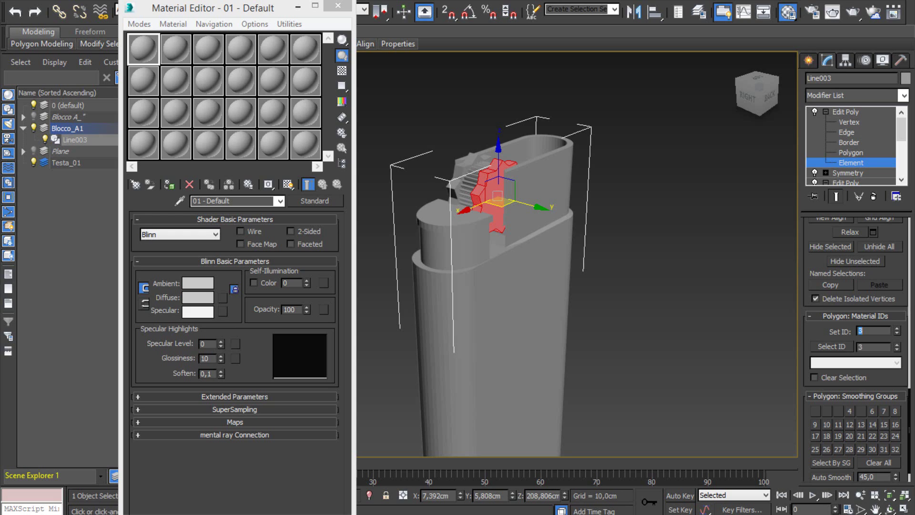
{"action": "key", "text": "ctrl+z"}
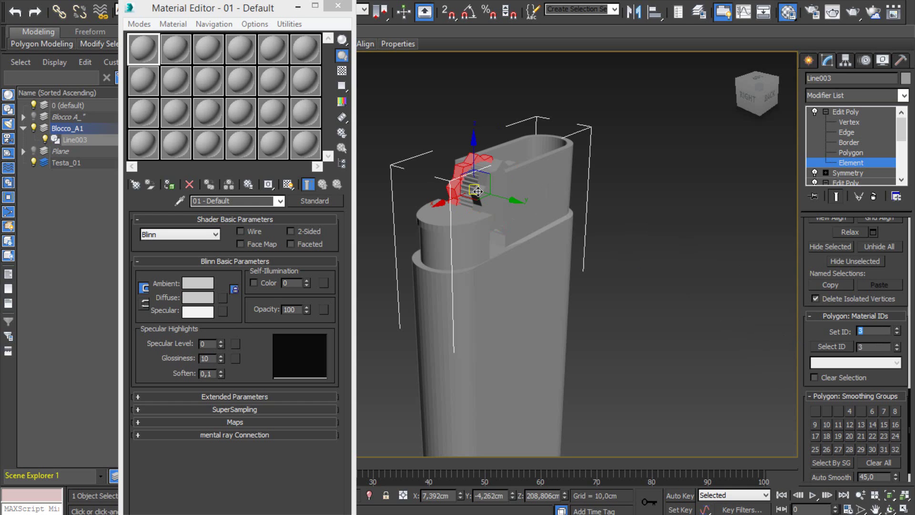
{"action": "left_click_drag", "start_coordinate": [479, 189], "coordinate": [607, 247]}
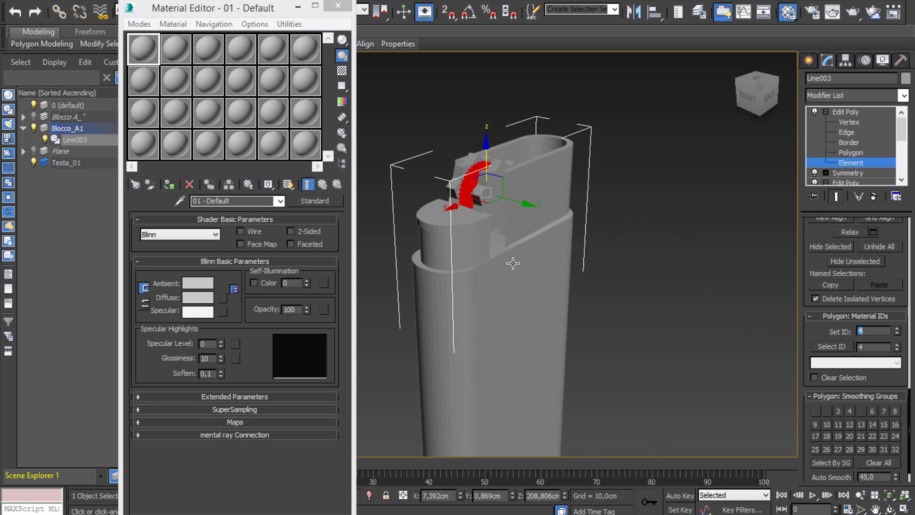
Step: Pan and orbit around the lighter top to inspect the wheel from several angles
{"action": "middle_click_drag", "start_coordinate": [513, 263], "coordinate": [541, 278]}
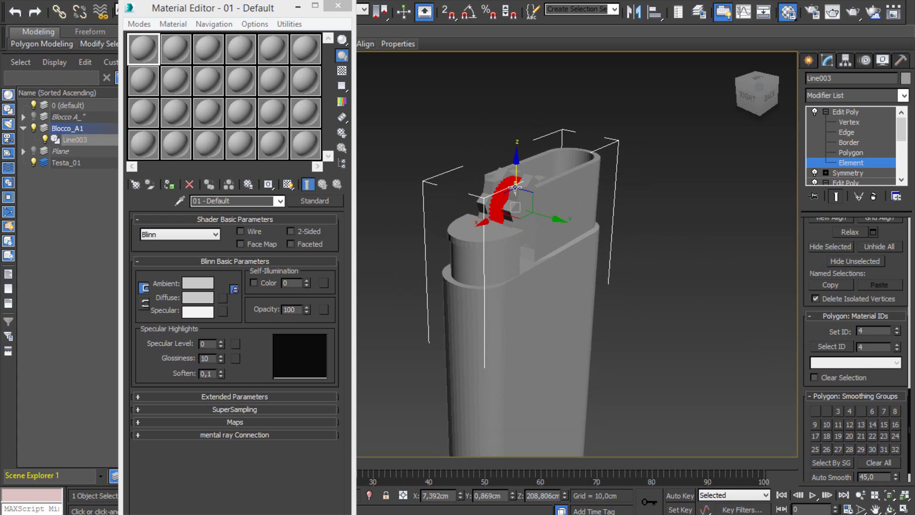
{"action": "middle_click_drag", "start_coordinate": [564, 253], "coordinate": [531, 298]}
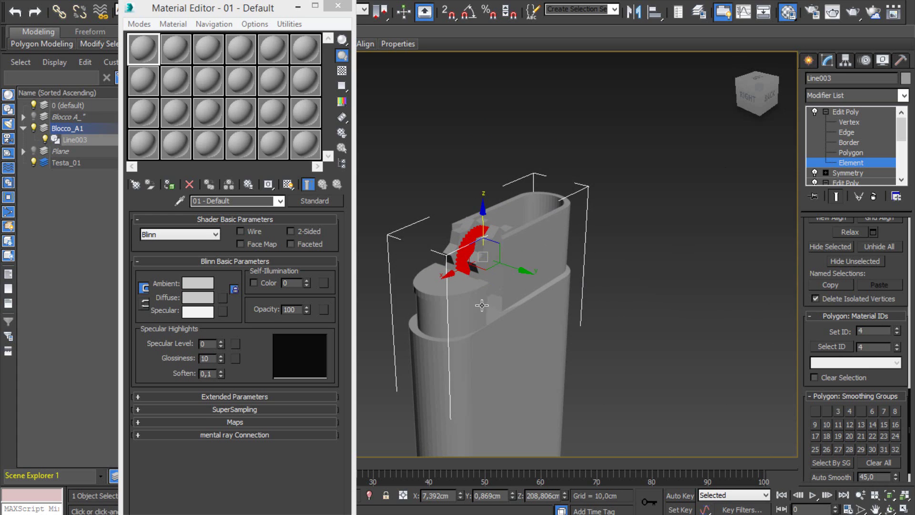
{"action": "middle_click_drag", "start_coordinate": [581, 276], "coordinate": [599, 205]}
{"action": "left_click", "coordinate": [889, 509]}
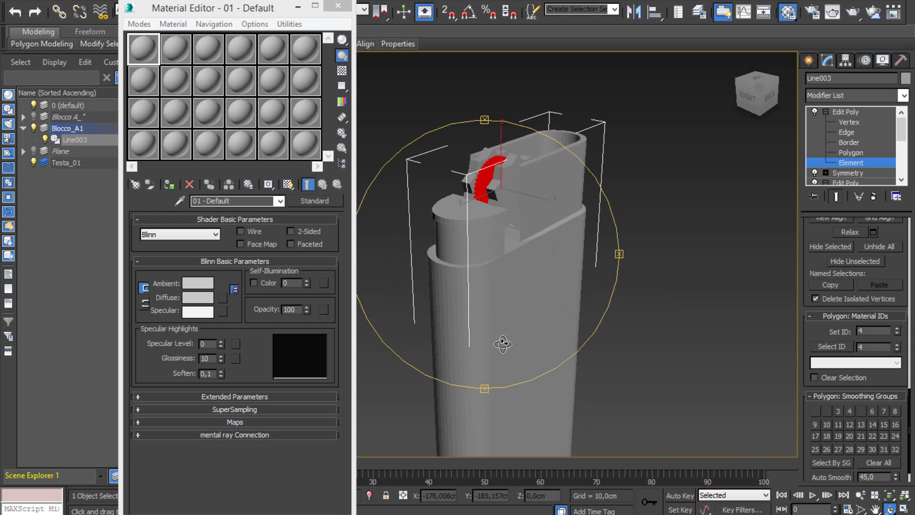
{"action": "mouse_move", "coordinate": [491, 329]}
{"action": "left_mouse_down"}
{"action": "mouse_move", "coordinate": [466, 318]}
{"action": "mouse_move", "coordinate": [484, 343]}
{"action": "left_mouse_up"}
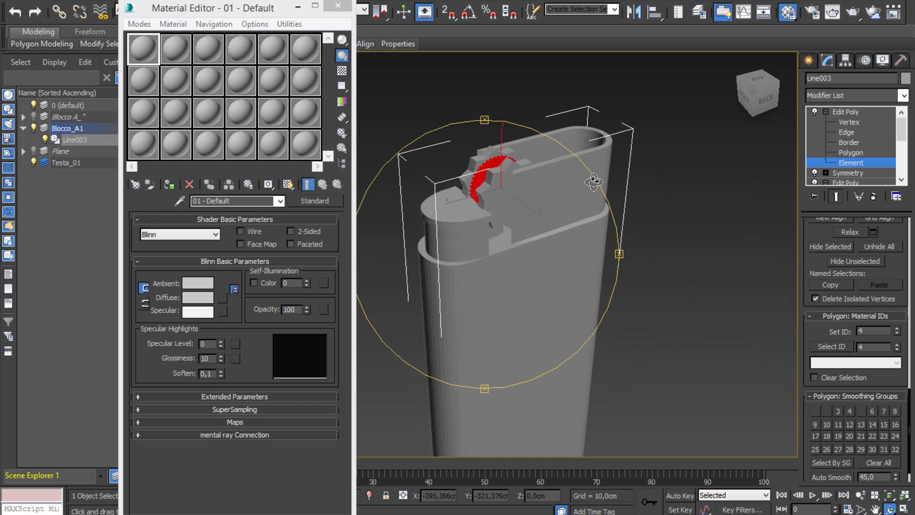
{"action": "left_click_drag", "start_coordinate": [548, 296], "coordinate": [579, 189]}
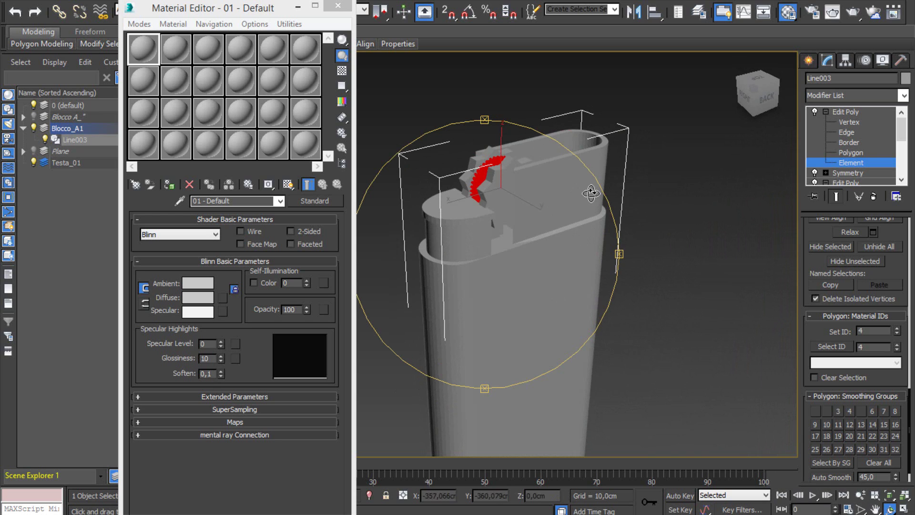
{"action": "mouse_move", "coordinate": [553, 283]}
{"action": "left_mouse_down"}
{"action": "mouse_move", "coordinate": [553, 267]}
{"action": "mouse_move", "coordinate": [553, 280]}
{"action": "left_mouse_up"}
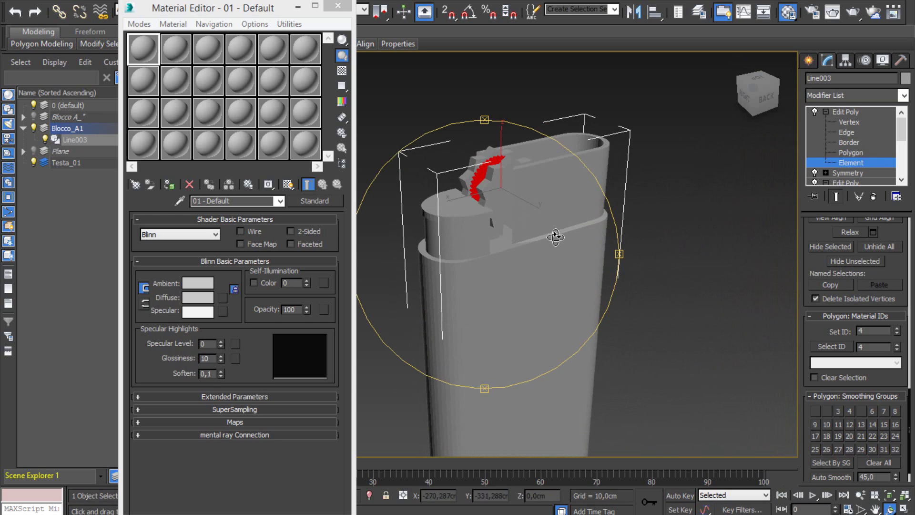
{"action": "mouse_move", "coordinate": [555, 237]}
{"action": "left_mouse_down"}
{"action": "mouse_move", "coordinate": [505, 333]}
{"action": "mouse_move", "coordinate": [521, 306]}
{"action": "mouse_move", "coordinate": [553, 313]}
{"action": "left_mouse_up"}
Step: At Polygon level, select the upper block's polygons, excluding the gear and cylinder
{"action": "key", "text": "4"}
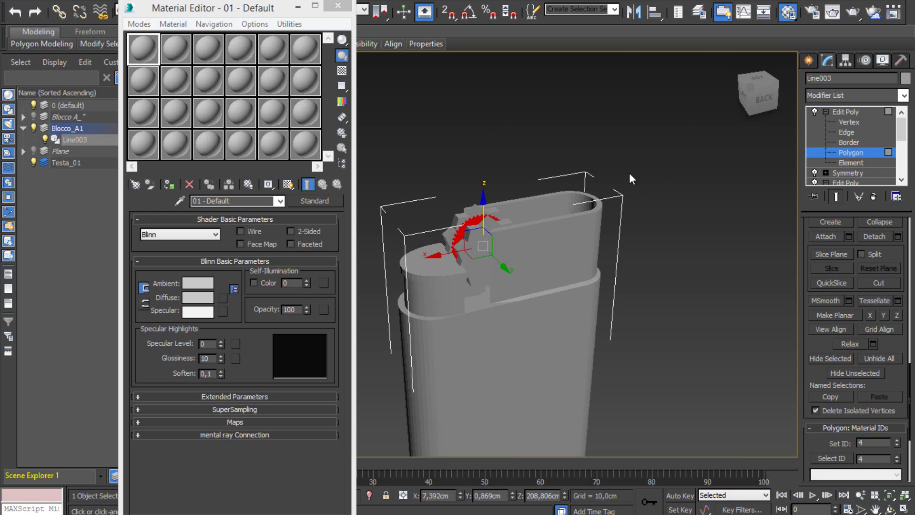
{"action": "left_click", "coordinate": [889, 509]}
{"action": "left_click_drag", "start_coordinate": [484, 312], "coordinate": [465, 245]}
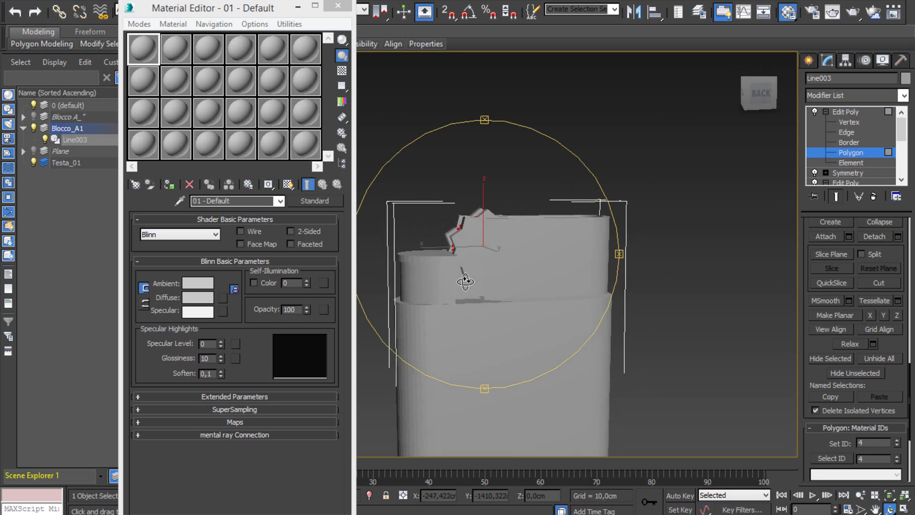
{"action": "right_click", "coordinate": [465, 245]}
{"action": "left_click_drag", "start_coordinate": [692, 183], "coordinate": [524, 282]}
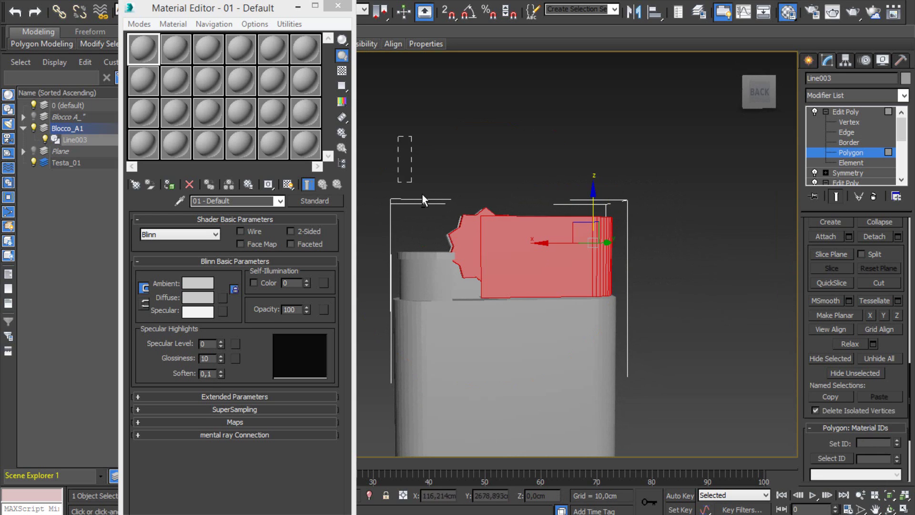
{"action": "left_click_drag", "start_coordinate": [466, 273], "coordinate": [474, 278], "text": "alt"}
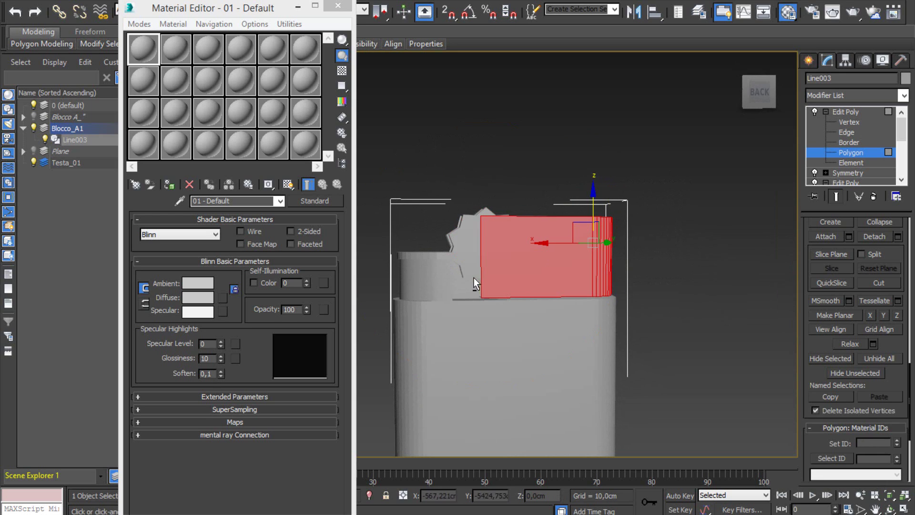
{"action": "left_click", "coordinate": [890, 509]}
{"action": "right_click", "coordinate": [700, 177]}
{"action": "mouse_move", "coordinate": [679, 147]}
{"action": "left_mouse_down"}
{"action": "mouse_move", "coordinate": [459, 259]}
{"action": "mouse_move", "coordinate": [374, 283]}
{"action": "left_mouse_up"}
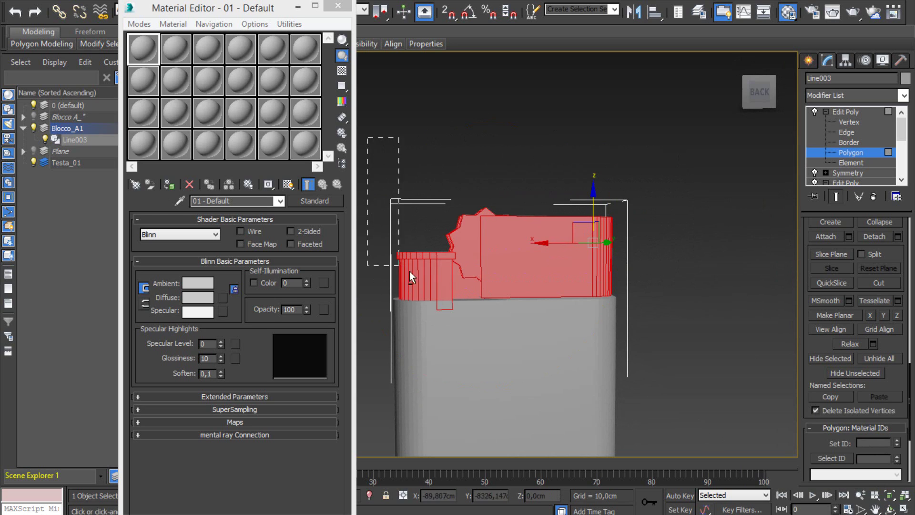
{"action": "left_click_drag", "start_coordinate": [476, 291], "coordinate": [476, 290], "text": "alt"}
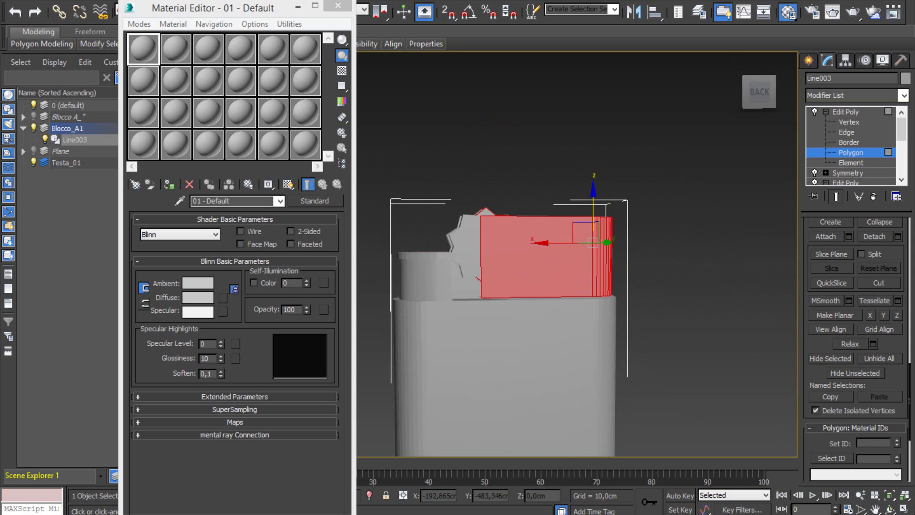
Step: Orbit and frame the selected cap polygons, then restore the four-viewport layout
{"action": "left_click", "coordinate": [891, 509]}
{"action": "left_click_drag", "start_coordinate": [534, 200], "coordinate": [554, 301]}
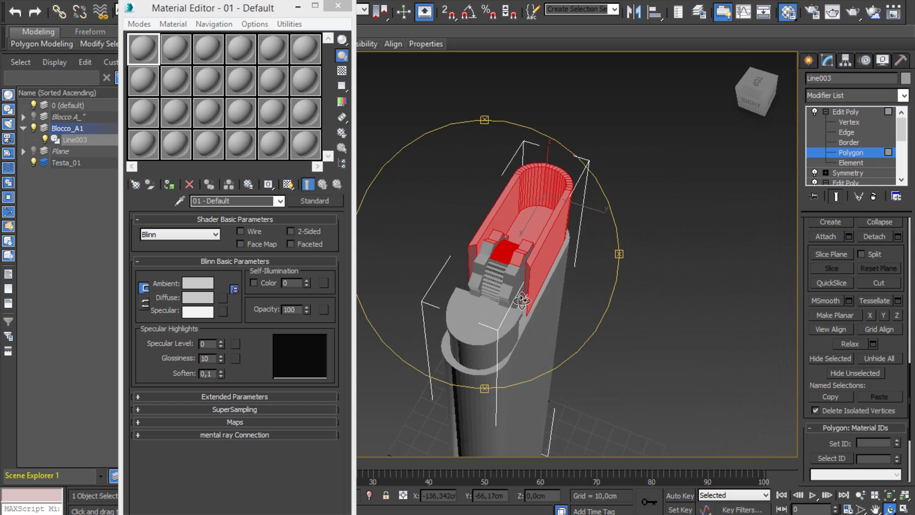
{"action": "key", "text": "z"}
{"action": "right_click", "coordinate": [482, 276]}
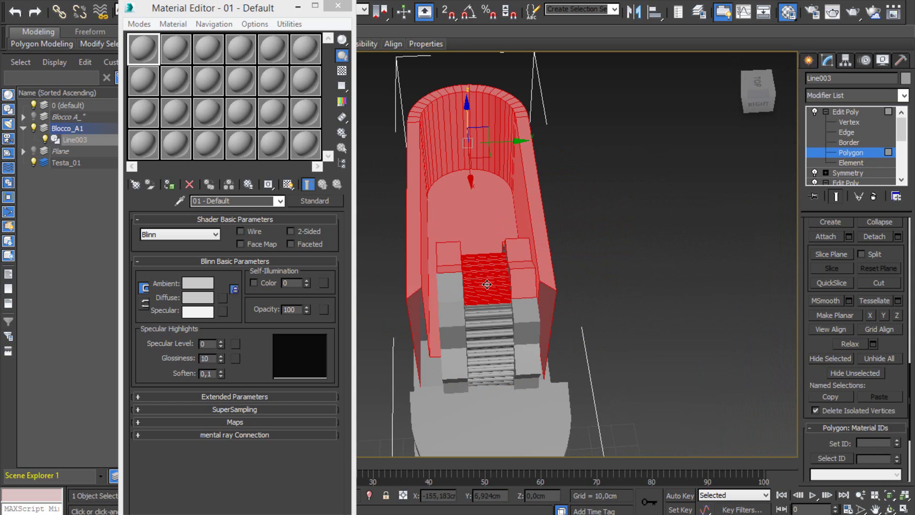
{"action": "left_click", "coordinate": [490, 285]}
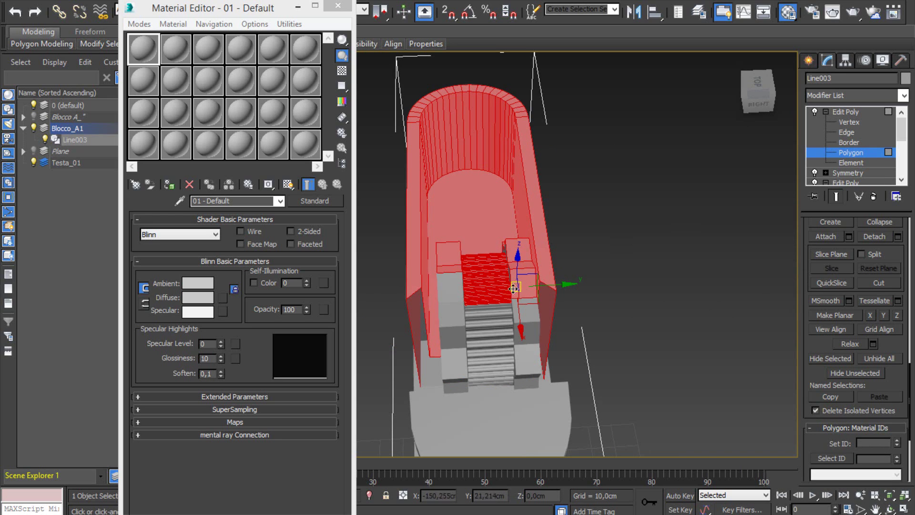
{"action": "left_click", "coordinate": [495, 265]}
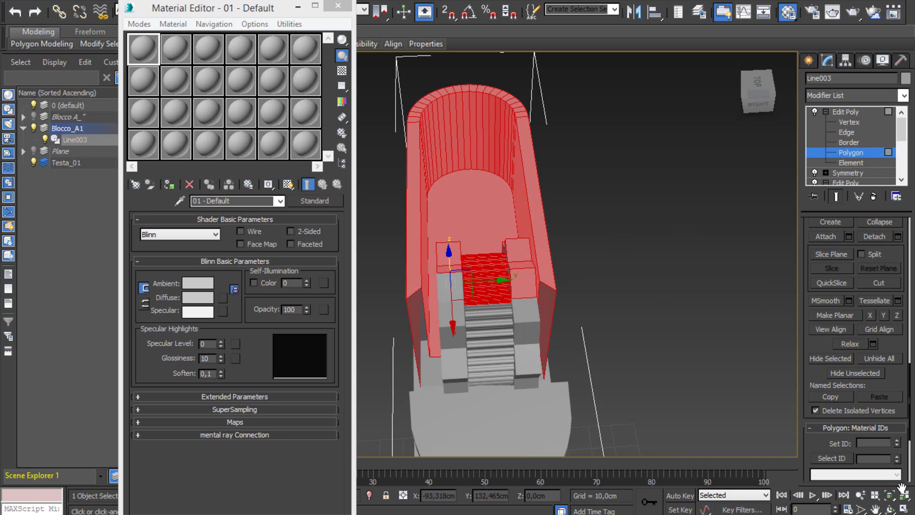
{"action": "left_click", "coordinate": [890, 510]}
{"action": "mouse_move", "coordinate": [509, 331]}
{"action": "left_mouse_down"}
{"action": "mouse_move", "coordinate": [434, 324]}
{"action": "mouse_move", "coordinate": [431, 337]}
{"action": "mouse_move", "coordinate": [441, 347]}
{"action": "mouse_move", "coordinate": [507, 338]}
{"action": "left_mouse_up"}
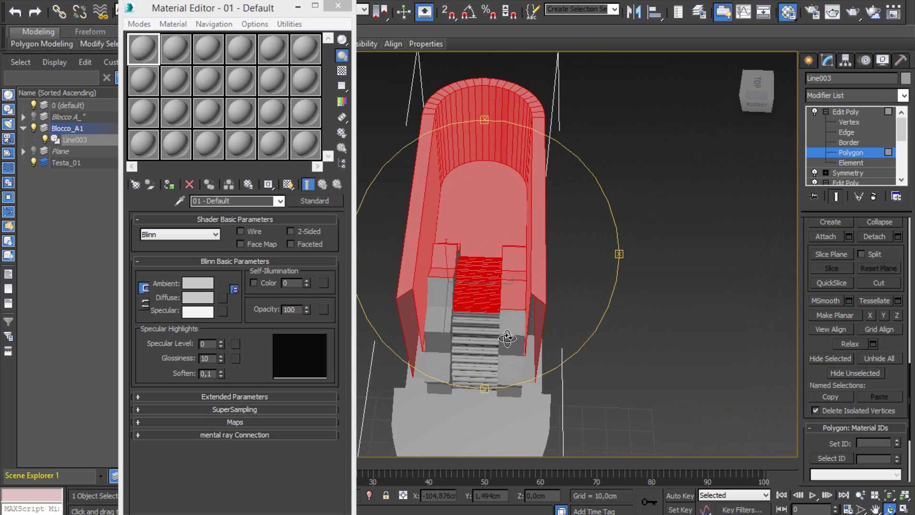
{"action": "left_click", "coordinate": [905, 509]}
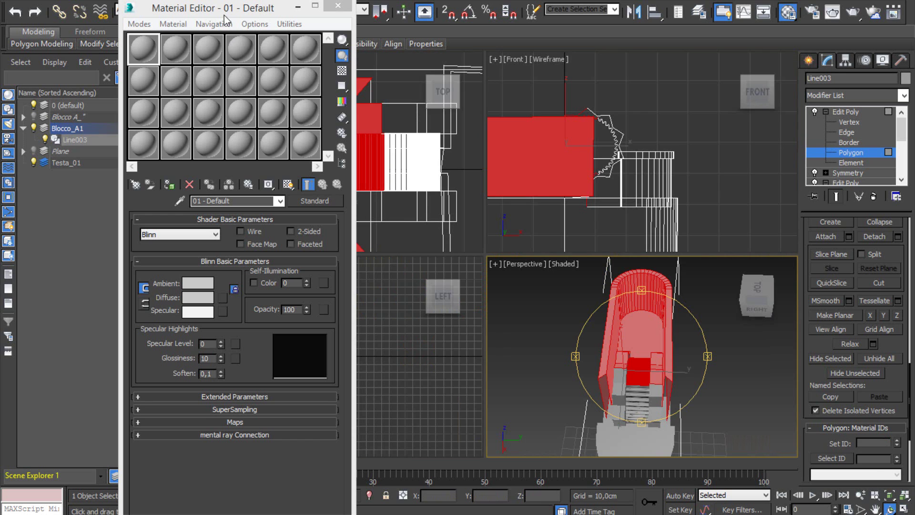
Step: Box-select the body faces in the Top view, then deselect the upper and lower strips
{"action": "mouse_move", "coordinate": [224, 16]}
{"action": "left_mouse_down"}
{"action": "mouse_move", "coordinate": [162, 274]}
{"action": "mouse_move", "coordinate": [163, 350]}
{"action": "left_mouse_up"}
{"action": "left_click", "coordinate": [365, 157]}
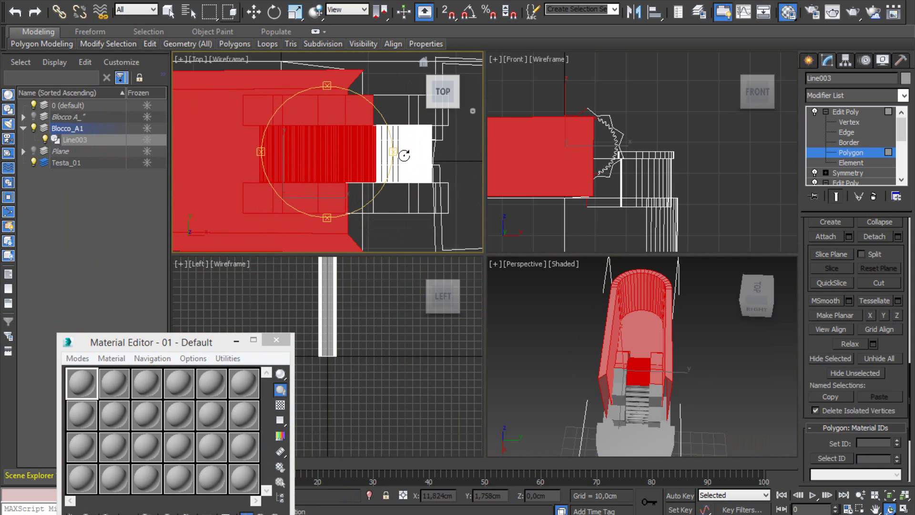
{"action": "key", "text": "w"}
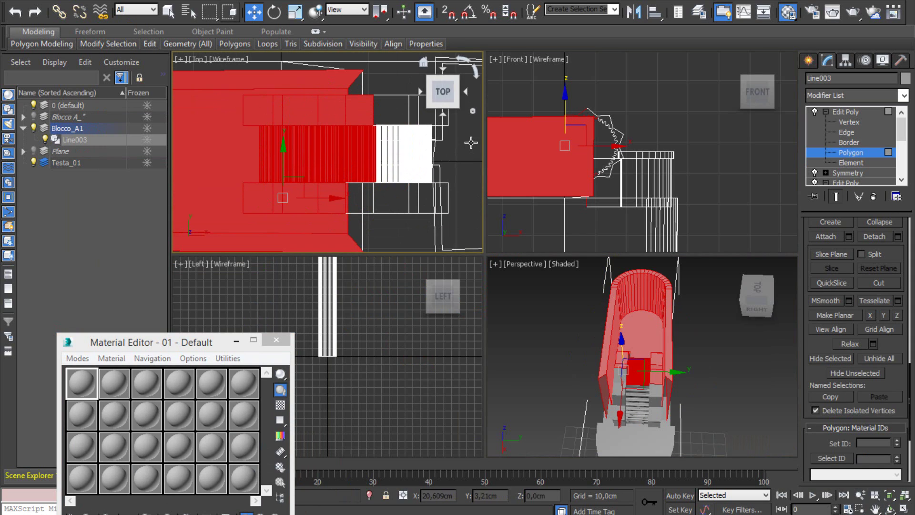
{"action": "key", "text": "q"}
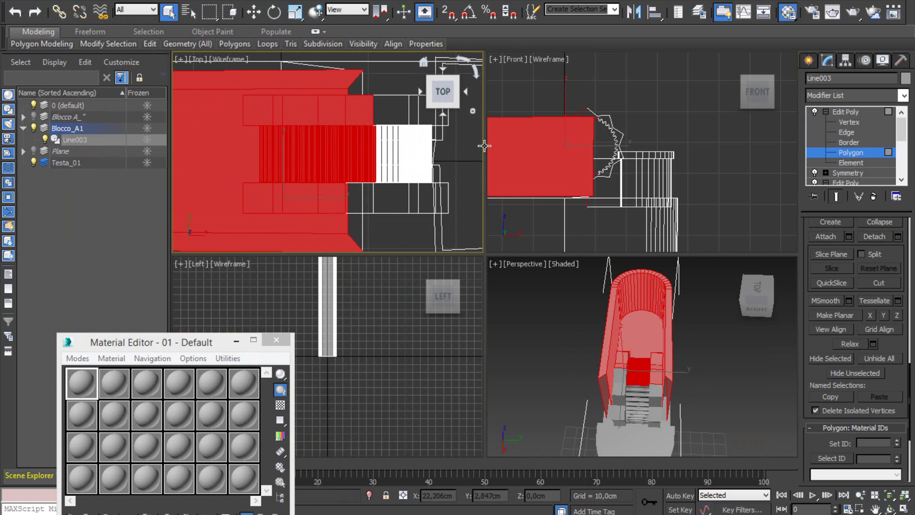
{"action": "left_click_drag", "start_coordinate": [462, 132], "coordinate": [352, 178]}
{"action": "left_click", "coordinate": [403, 169], "text": "alt"}
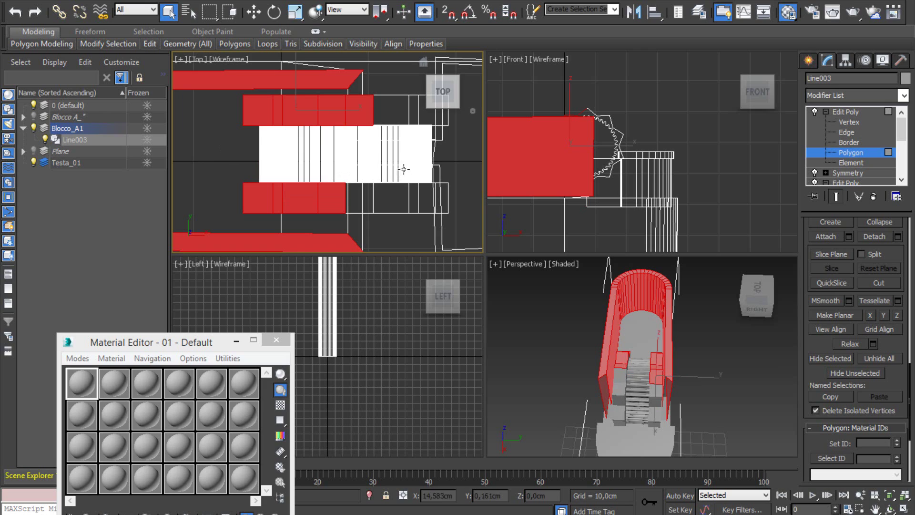
{"action": "left_click_drag", "start_coordinate": [212, 114], "coordinate": [395, 132], "text": "alt"}
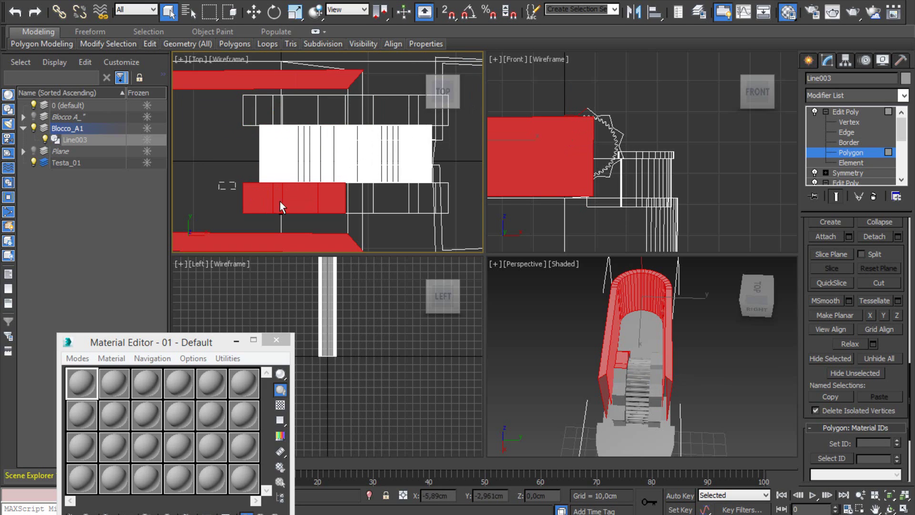
{"action": "left_click_drag", "start_coordinate": [281, 208], "coordinate": [403, 216], "text": "alt"}
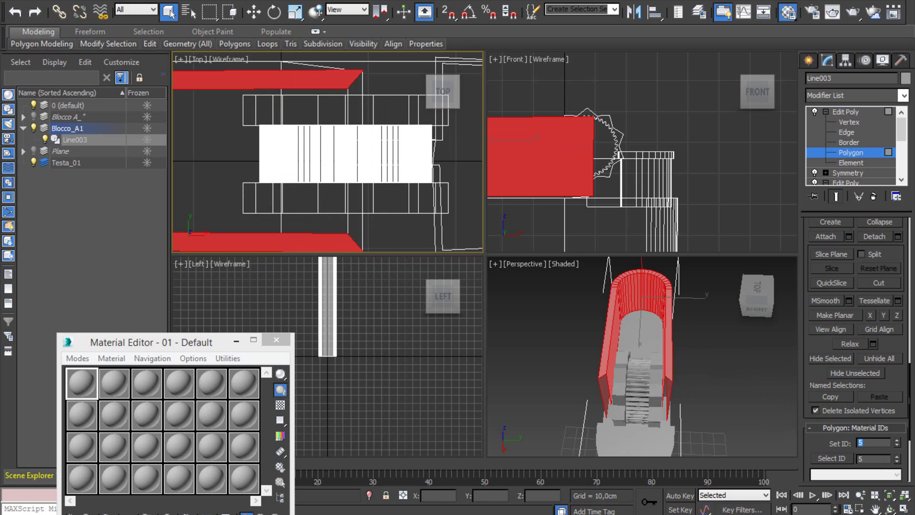
Step: Exit polygon level, orbit the lighter upright and maximise the Perspective view
{"action": "left_click", "coordinate": [851, 153]}
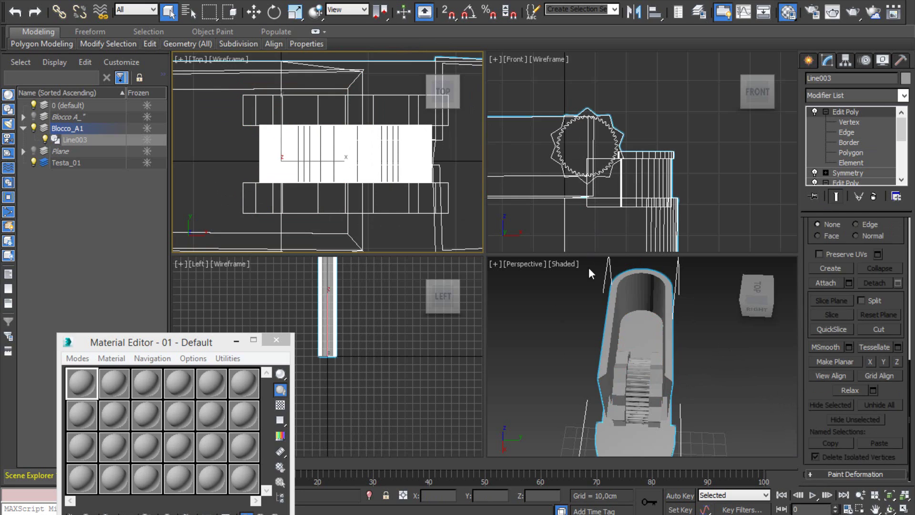
{"action": "middle_click_drag", "start_coordinate": [619, 358], "coordinate": [692, 405], "text": "alt"}
{"action": "left_click", "coordinate": [890, 509]}
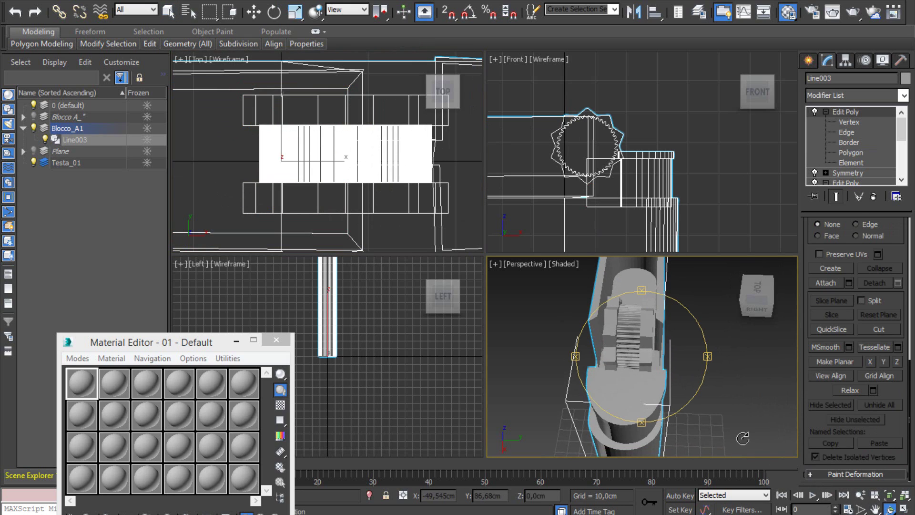
{"action": "left_click_drag", "start_coordinate": [672, 410], "coordinate": [639, 341]}
{"action": "scroll", "coordinate": [638, 341], "scroll_direction": "down", "scroll_amount": 5}
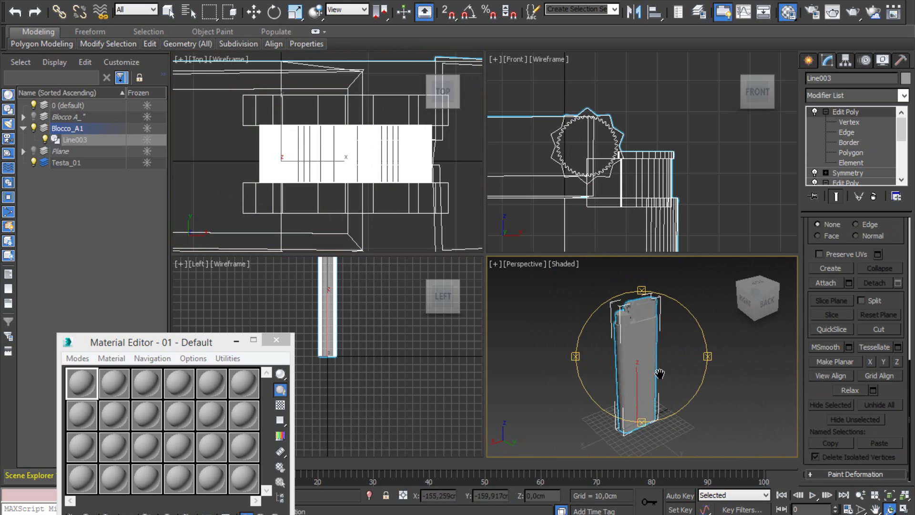
{"action": "left_click_drag", "start_coordinate": [661, 372], "coordinate": [639, 373]}
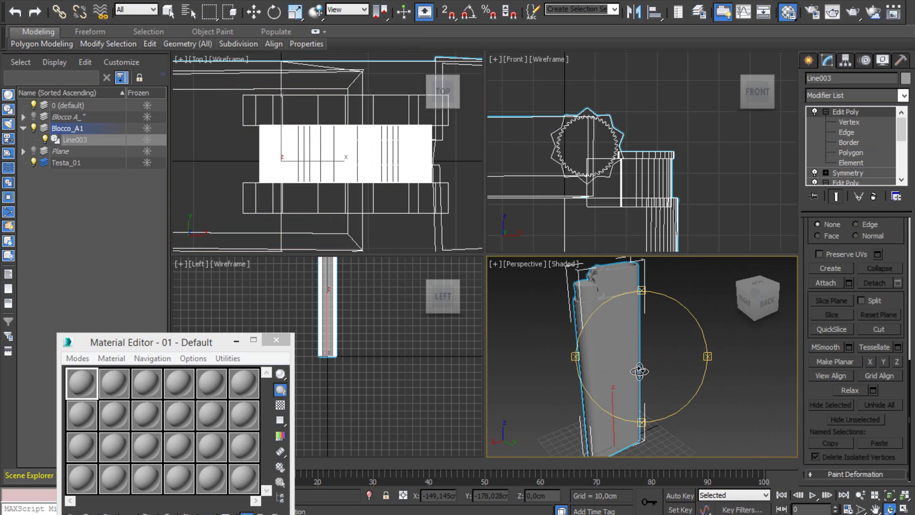
{"action": "left_click", "coordinate": [904, 509]}
{"action": "left_click_drag", "start_coordinate": [495, 231], "coordinate": [525, 224]}
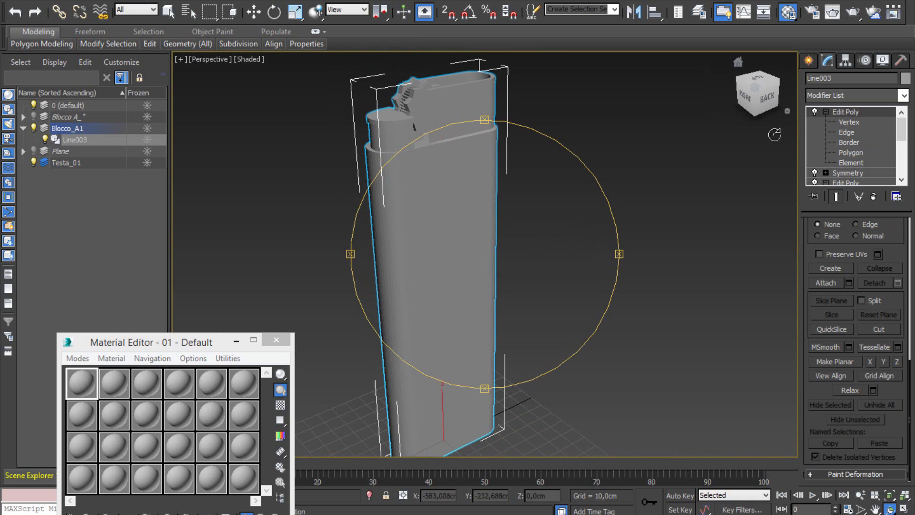
Step: Change 01 - Default to a Multi/Sub-Object material, discarding the old material
{"action": "mouse_move", "coordinate": [168, 342]}
{"action": "left_mouse_down"}
{"action": "mouse_move", "coordinate": [156, 139]}
{"action": "mouse_move", "coordinate": [141, 67]}
{"action": "left_mouse_up"}
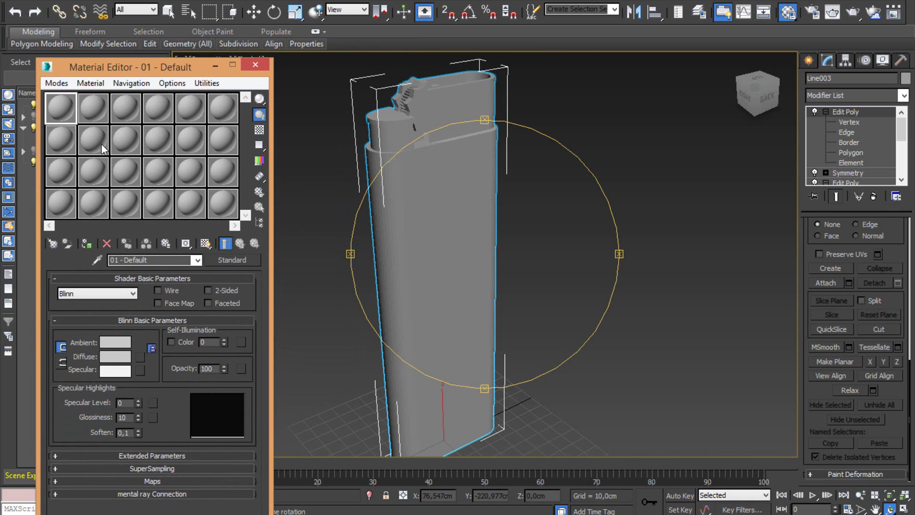
{"action": "left_click", "coordinate": [232, 260]}
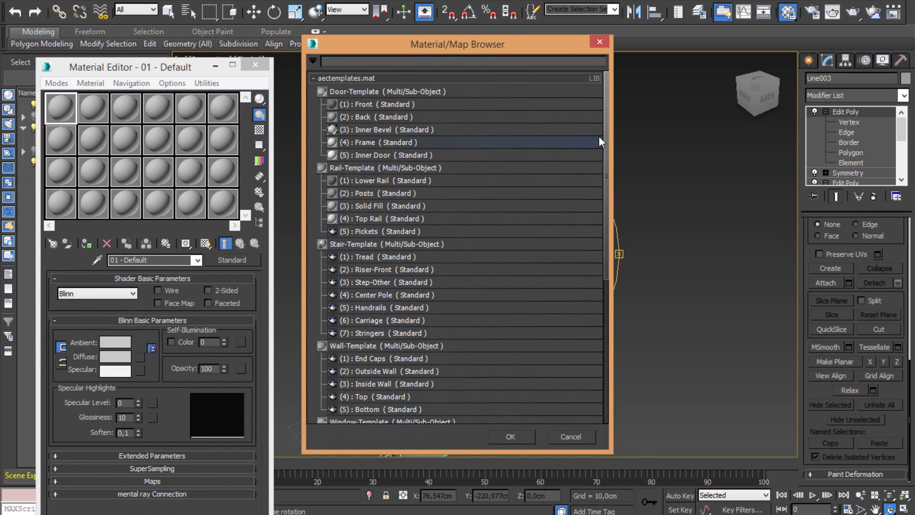
{"action": "left_click_drag", "start_coordinate": [608, 162], "coordinate": [603, 318]}
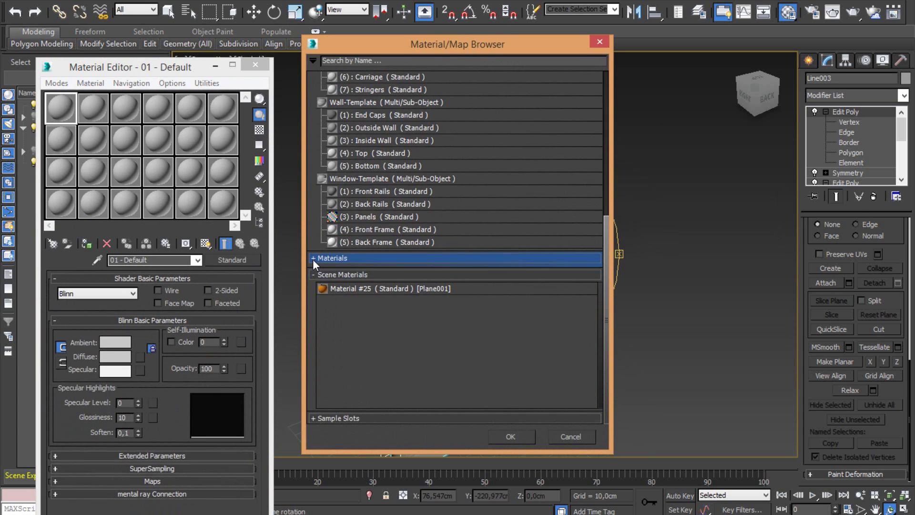
{"action": "left_click", "coordinate": [313, 258]}
{"action": "double_click", "coordinate": [348, 397]}
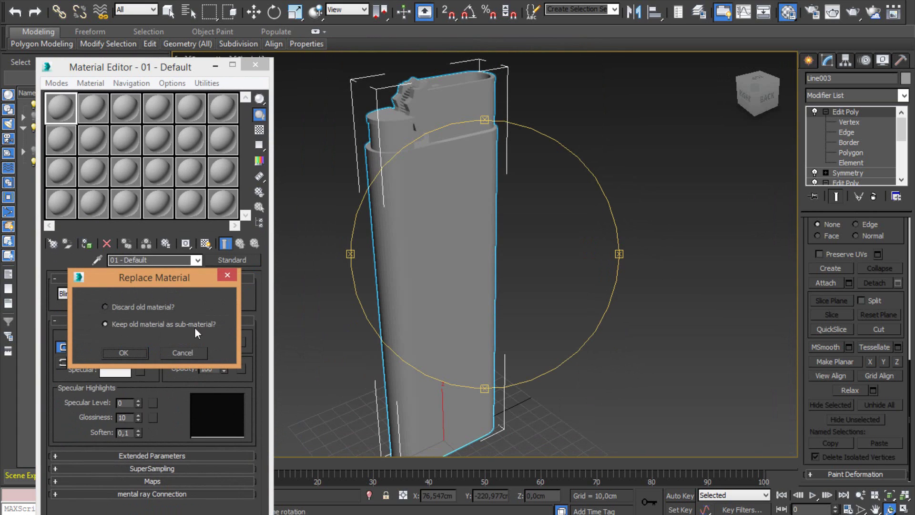
{"action": "left_click", "coordinate": [116, 306]}
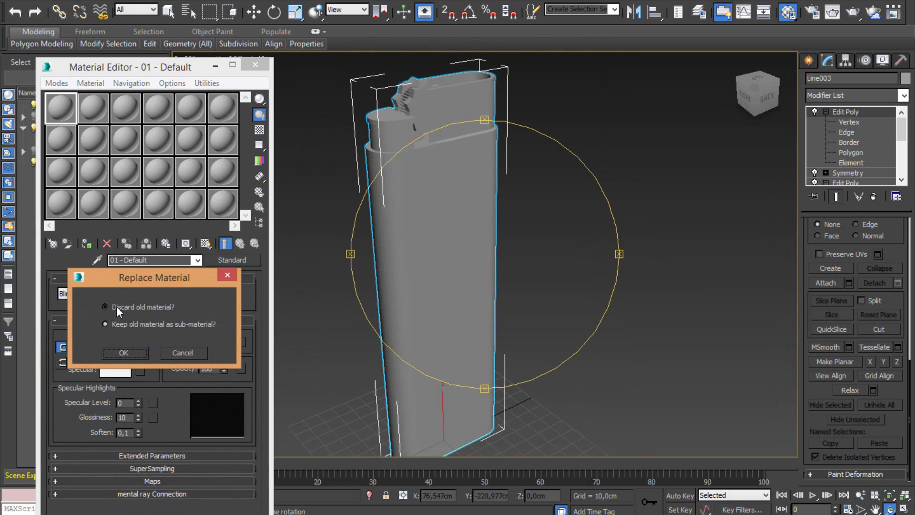
Step: Replace 01 - Default with a Multi/Sub-Object material set to 5 sub-material slots
{"action": "left_click", "coordinate": [122, 353]}
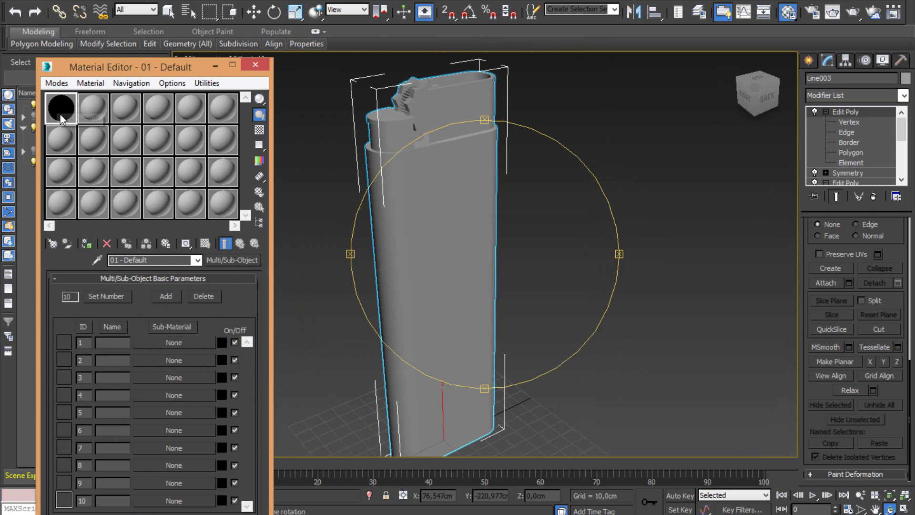
{"action": "left_click", "coordinate": [105, 295]}
{"action": "type", "text": "5"}
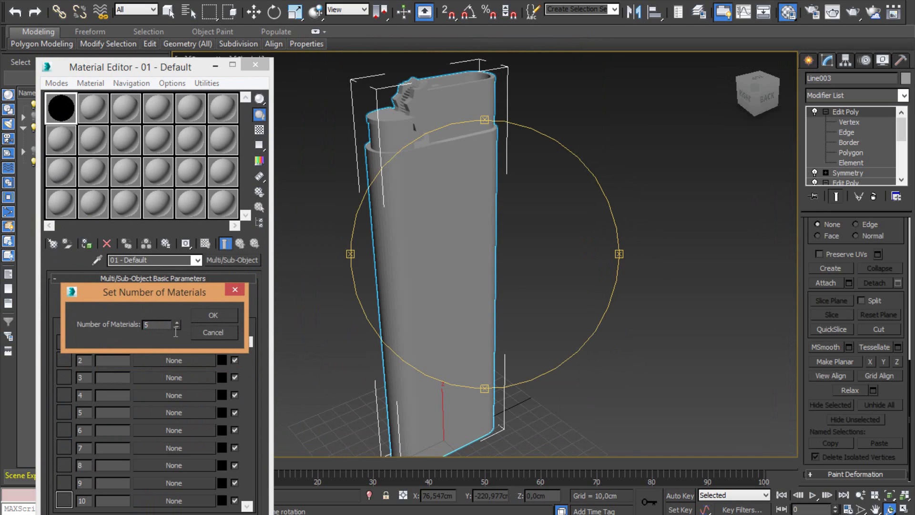
{"action": "left_click", "coordinate": [222, 315]}
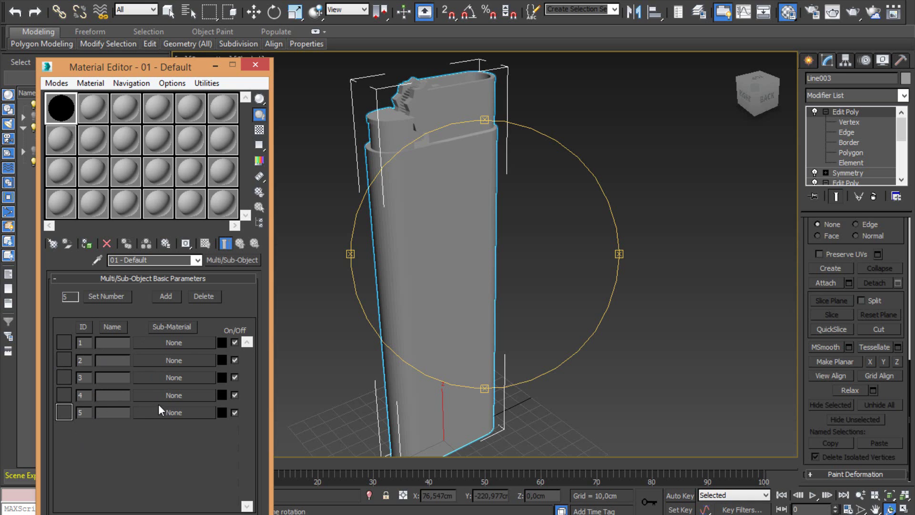
Step: Assign a Standard material to slot 1 and return to the parent multi-material
{"action": "left_click", "coordinate": [181, 342]}
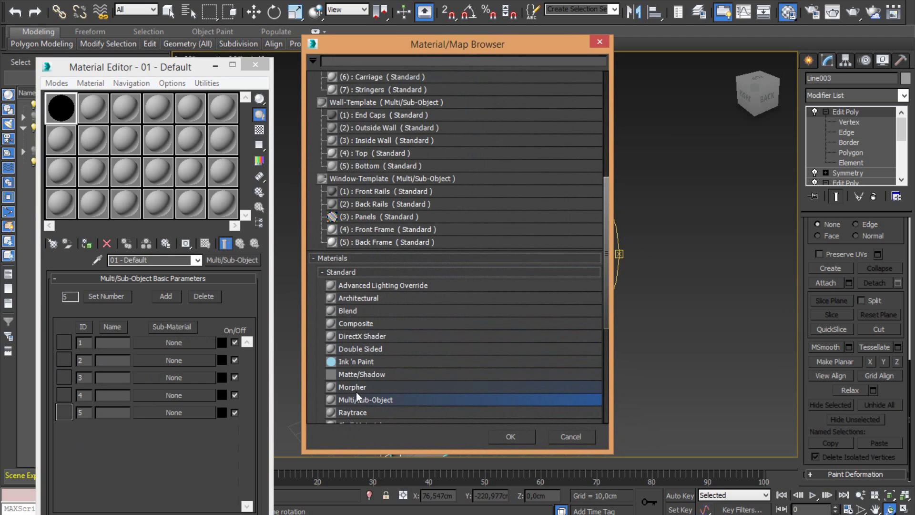
{"action": "scroll", "coordinate": [365, 399], "scroll_direction": "down", "scroll_amount": 1}
{"action": "scroll", "coordinate": [359, 382], "scroll_direction": "down", "scroll_amount": 1}
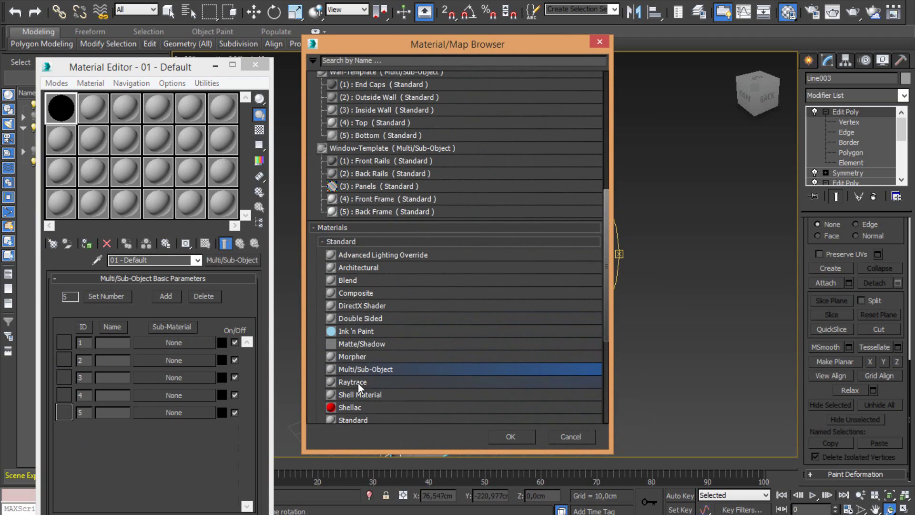
{"action": "scroll", "coordinate": [367, 401], "scroll_direction": "down", "scroll_amount": 1}
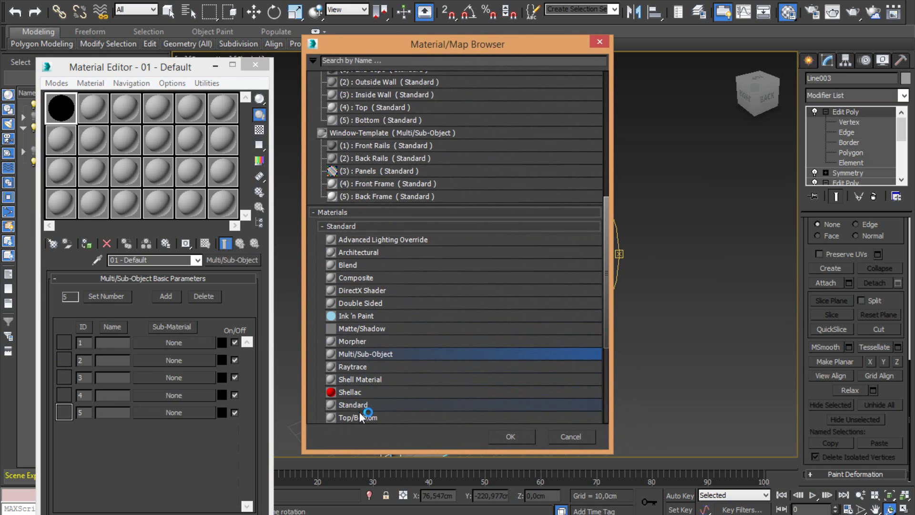
{"action": "double_click", "coordinate": [360, 410]}
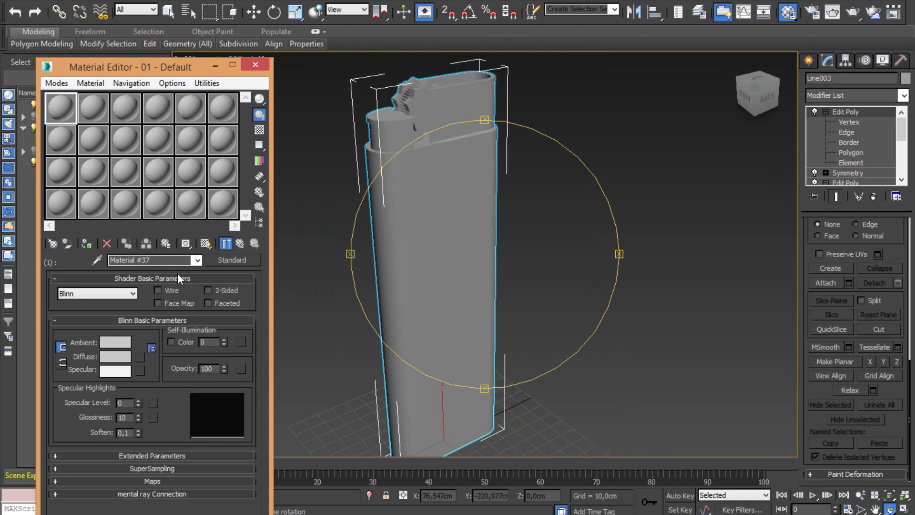
{"action": "left_click", "coordinate": [197, 260]}
{"action": "left_click", "coordinate": [161, 270]}
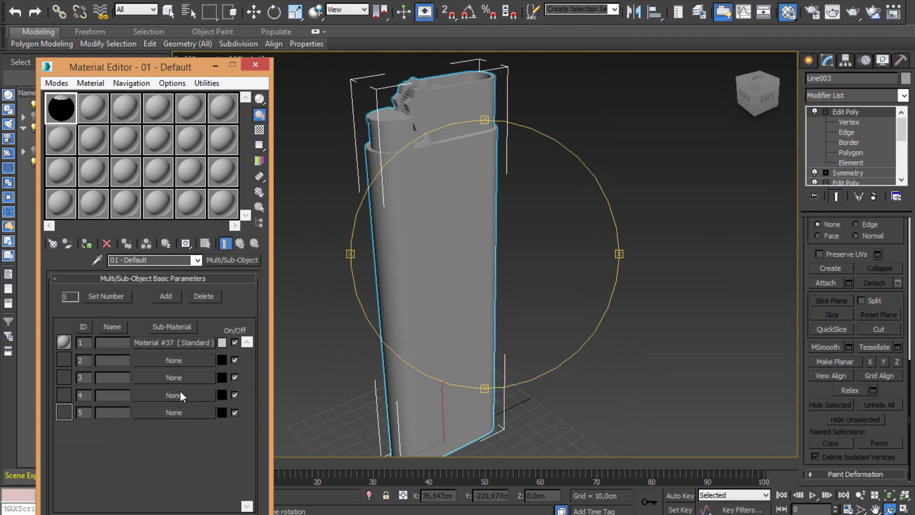
Step: Copy slot 1's Standard material into slots 2, 3 and 4
{"action": "left_click_drag", "start_coordinate": [172, 342], "coordinate": [171, 359]}
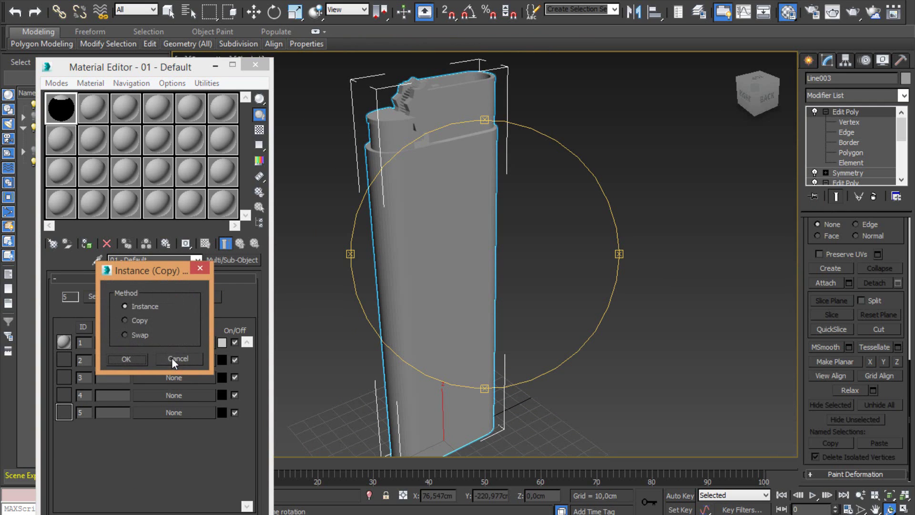
{"action": "left_click", "coordinate": [130, 356]}
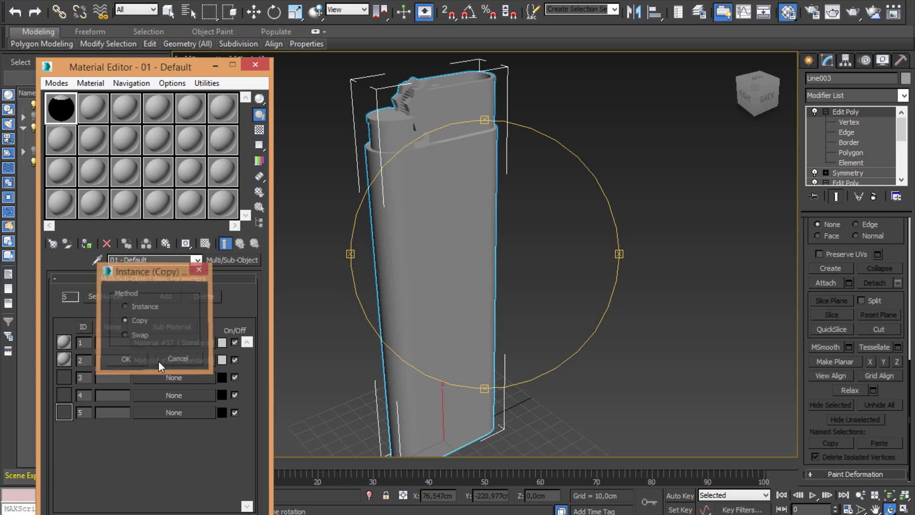
{"action": "left_click_drag", "start_coordinate": [176, 366], "coordinate": [164, 410]}
{"action": "left_click", "coordinate": [129, 359]}
{"action": "left_click", "coordinate": [136, 360]}
Step: Complete the copy into slot 5 and give sub-material 2 a yellow-green diffuse colour
{"action": "left_click", "coordinate": [126, 359]}
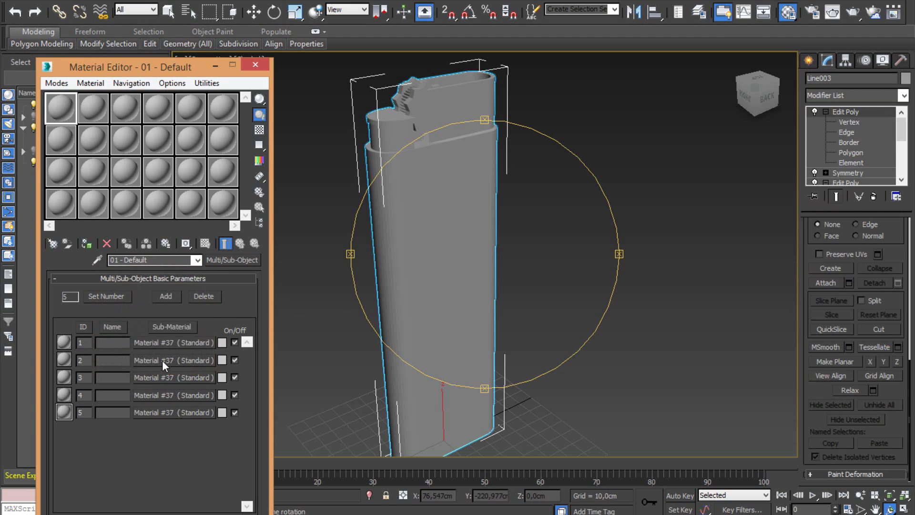
{"action": "left_click", "coordinate": [164, 358]}
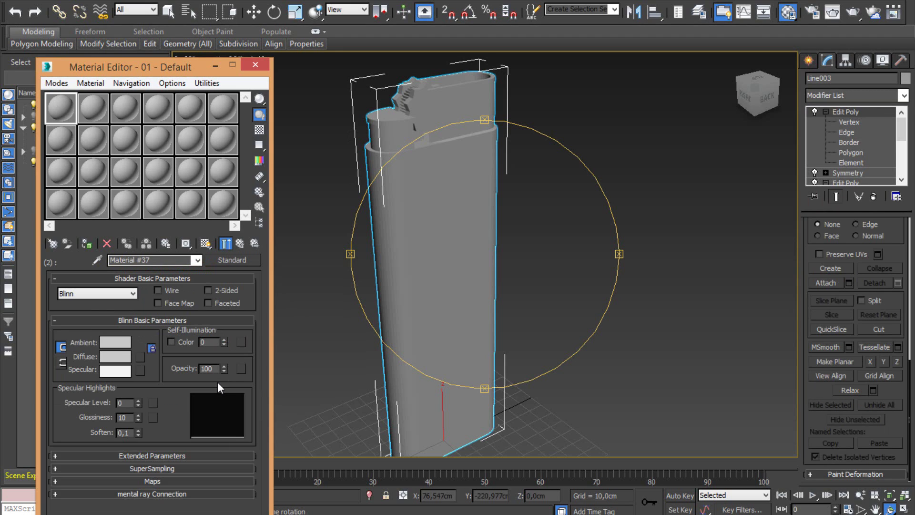
{"action": "left_click", "coordinate": [118, 357]}
{"action": "mouse_move", "coordinate": [327, 100]}
{"action": "left_mouse_down"}
{"action": "mouse_move", "coordinate": [280, 102]}
{"action": "mouse_move", "coordinate": [281, 92]}
{"action": "left_mouse_up"}
{"action": "left_click_drag", "start_coordinate": [376, 113], "coordinate": [376, 74]}
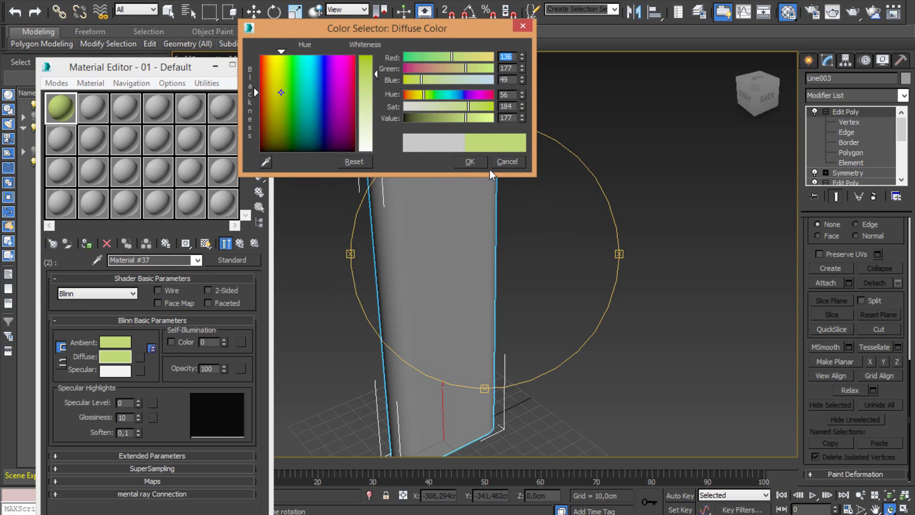
{"action": "left_click", "coordinate": [470, 162]}
{"action": "left_click", "coordinate": [197, 260]}
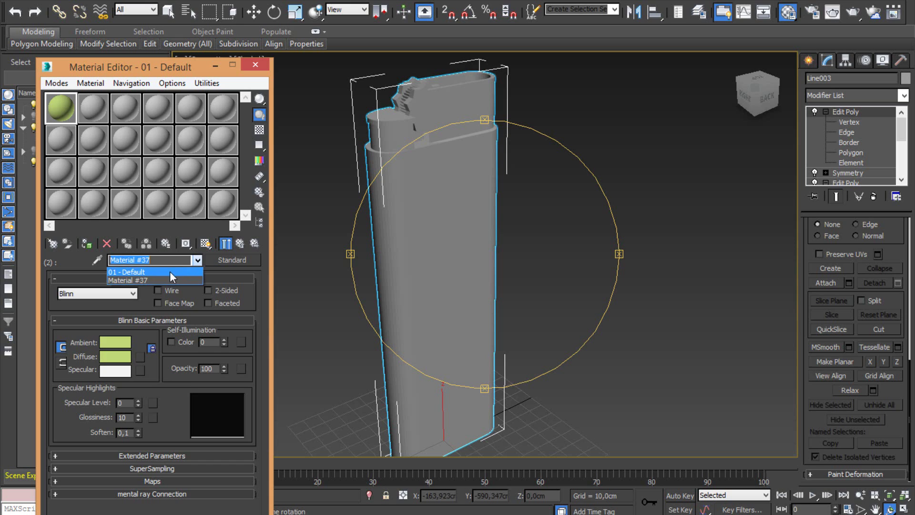
{"action": "left_click", "coordinate": [169, 271]}
Step: Give sub-material 3 a saturated blue diffuse colour
{"action": "left_click", "coordinate": [156, 376]}
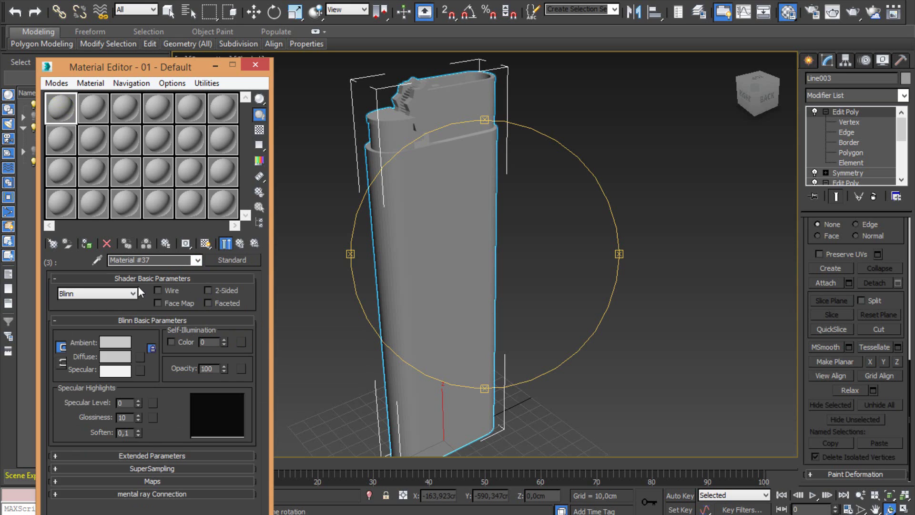
{"action": "left_click", "coordinate": [118, 359]}
{"action": "left_click", "coordinate": [325, 100]}
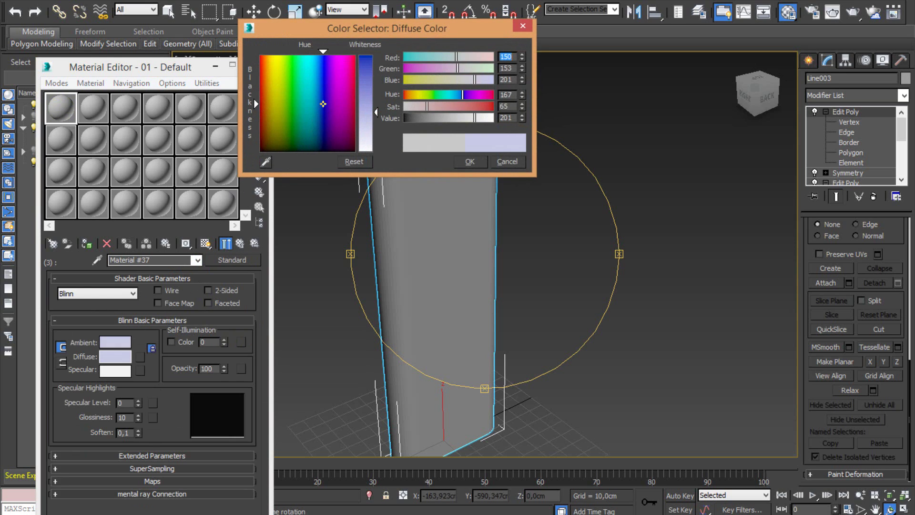
{"action": "left_click_drag", "start_coordinate": [366, 99], "coordinate": [366, 57]}
{"action": "left_click", "coordinate": [470, 162]}
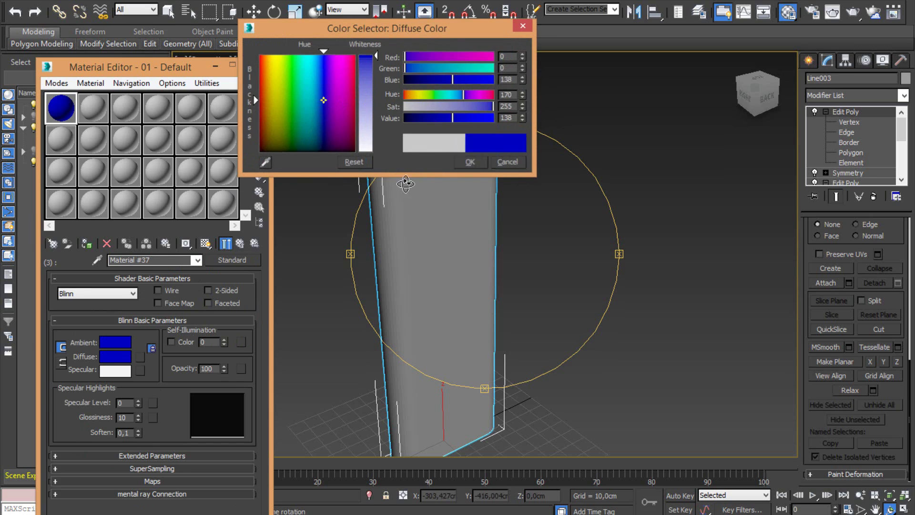
{"action": "left_click", "coordinate": [197, 259]}
{"action": "left_click", "coordinate": [166, 273]}
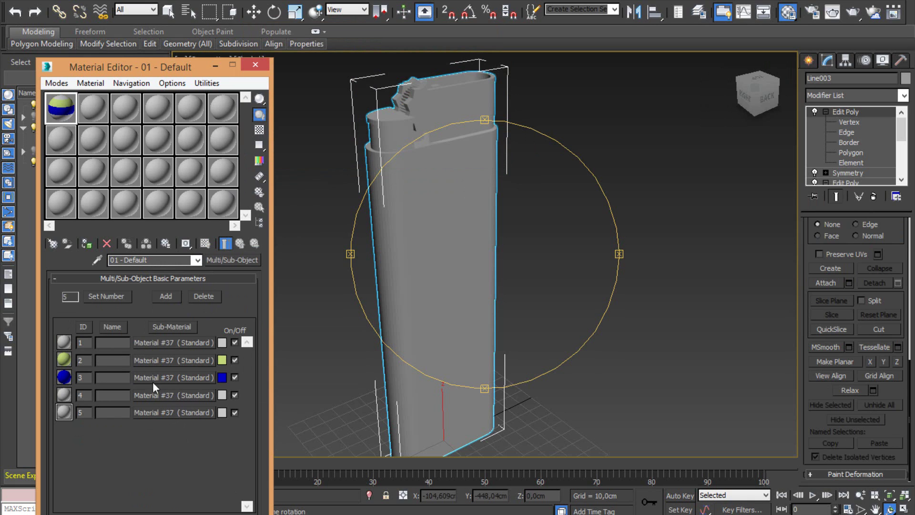
Step: Set sub-material 4's diffuse colour to dark red (120, 20, 20)
{"action": "left_click", "coordinate": [157, 395]}
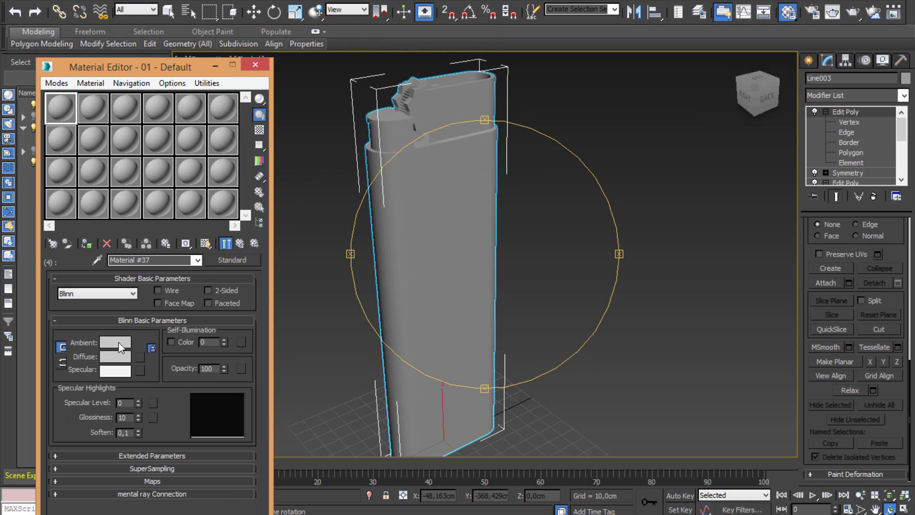
{"action": "left_click", "coordinate": [116, 355]}
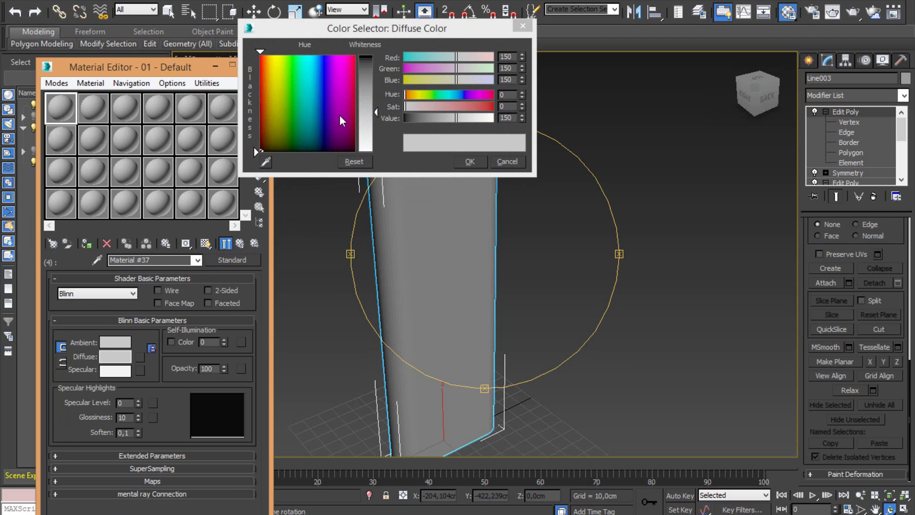
{"action": "left_click", "coordinate": [506, 57]}
{"action": "type", "text": "120"}
{"action": "key", "text": "Tab"}
{"action": "type", "text": "20"}
{"action": "key", "text": "Tab"}
{"action": "type", "text": "20"}
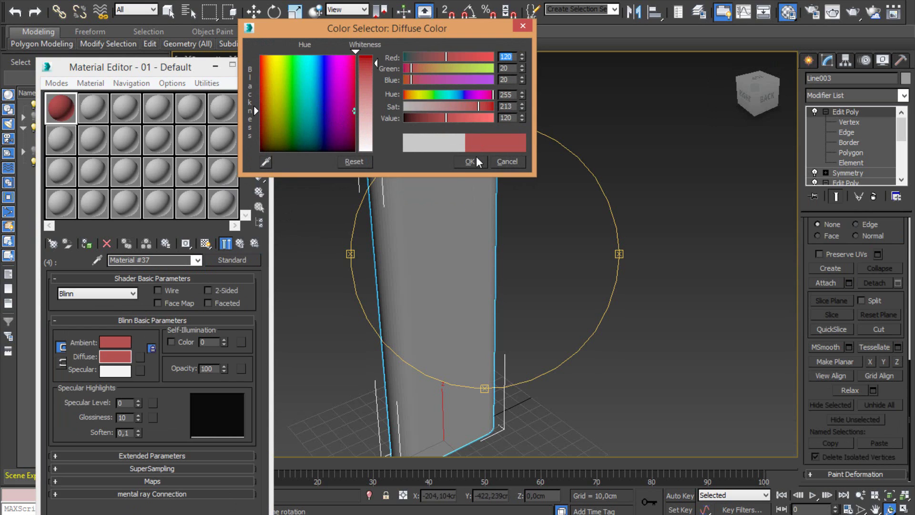
{"action": "left_click", "coordinate": [470, 161]}
{"action": "left_click", "coordinate": [197, 260]}
{"action": "left_click", "coordinate": [124, 270]}
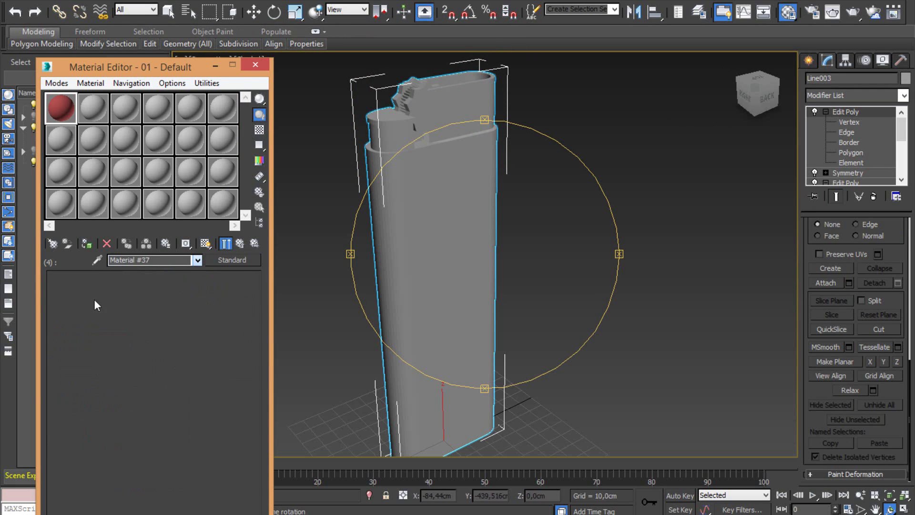
Step: Make sub-material 5 cyan and apply the multi-material to the lighter
{"action": "left_click", "coordinate": [164, 413]}
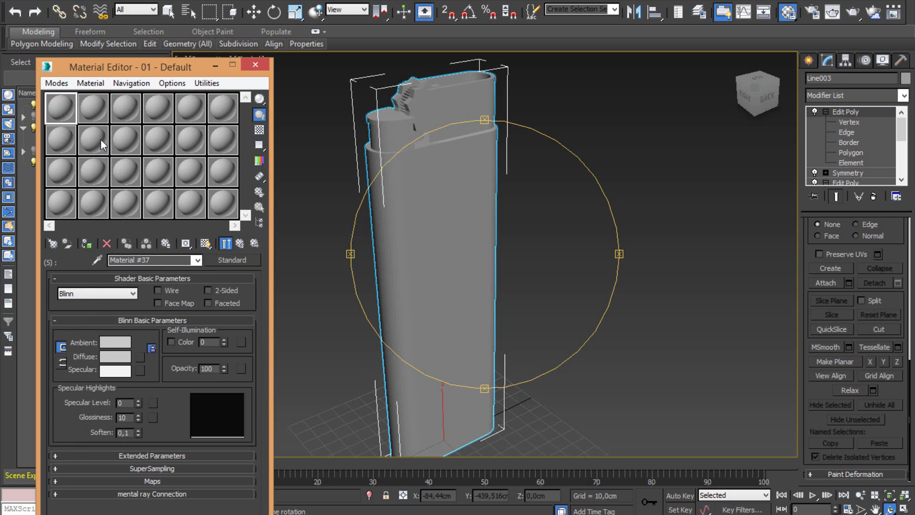
{"action": "left_click", "coordinate": [111, 359]}
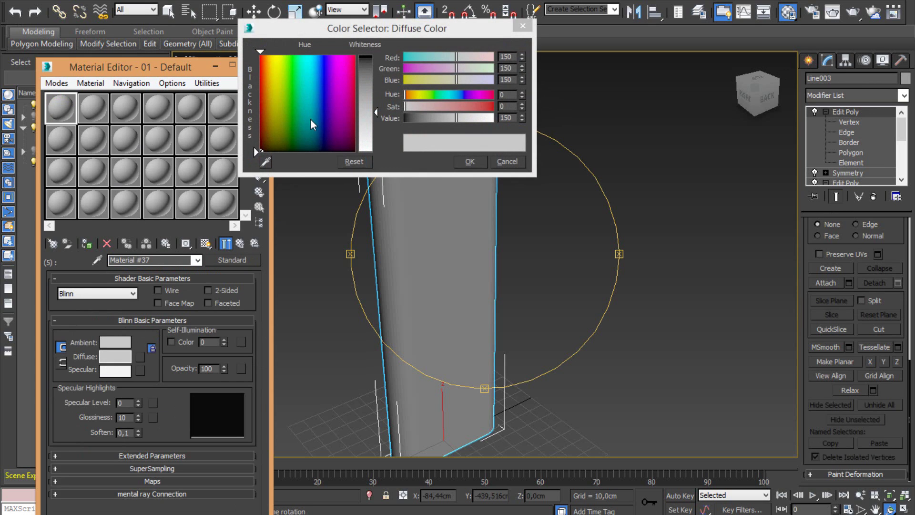
{"action": "left_click_drag", "start_coordinate": [311, 105], "coordinate": [313, 85]}
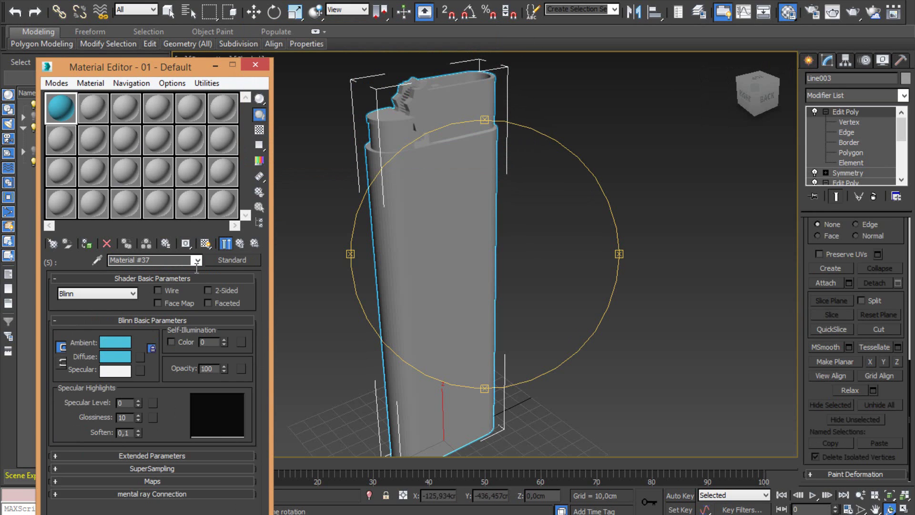
{"action": "left_click", "coordinate": [196, 260]}
{"action": "left_click", "coordinate": [165, 272]}
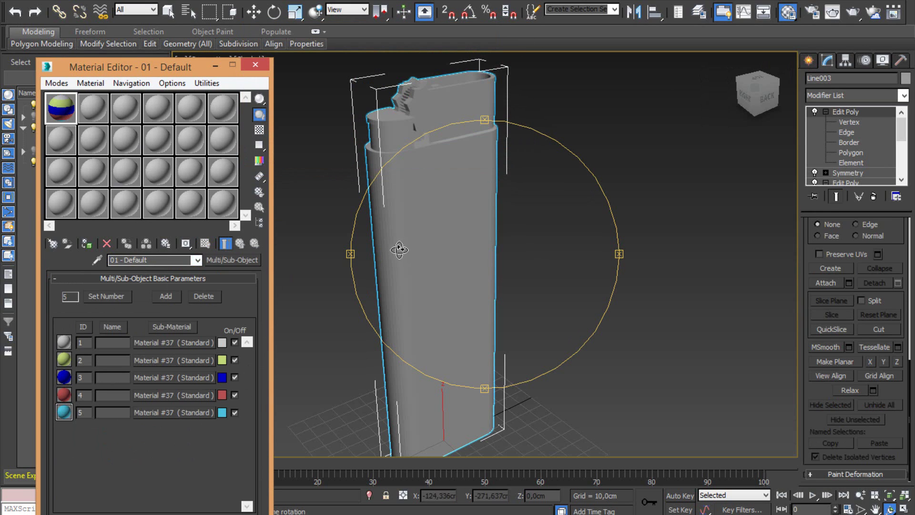
{"action": "left_click", "coordinate": [87, 244]}
{"action": "mouse_move", "coordinate": [475, 264]}
{"action": "left_mouse_down"}
{"action": "mouse_move", "coordinate": [498, 306]}
{"action": "mouse_move", "coordinate": [511, 276]}
{"action": "mouse_move", "coordinate": [466, 286]}
{"action": "mouse_move", "coordinate": [485, 293]}
{"action": "mouse_move", "coordinate": [472, 219]}
{"action": "left_mouse_up"}
Step: Give sub-material 1 opacity 49 and a tan diffuse colour (161, 75, 42)
{"action": "left_click", "coordinate": [162, 344]}
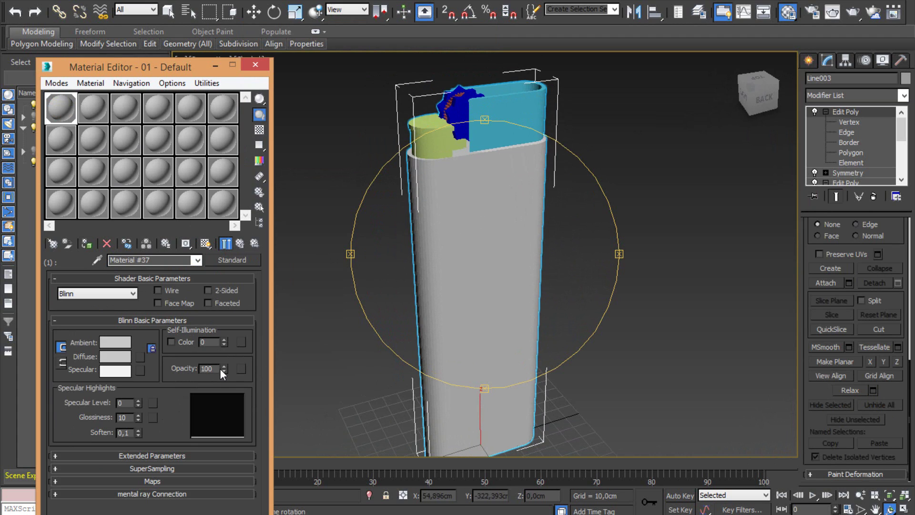
{"action": "left_click_drag", "start_coordinate": [227, 367], "coordinate": [238, 389]}
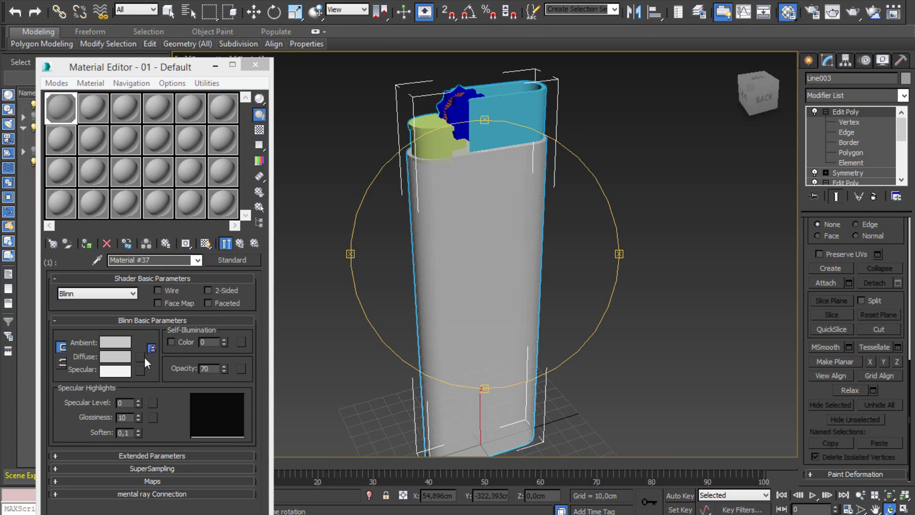
{"action": "left_click", "coordinate": [118, 356]}
{"action": "left_click_drag", "start_coordinate": [281, 116], "coordinate": [264, 98]}
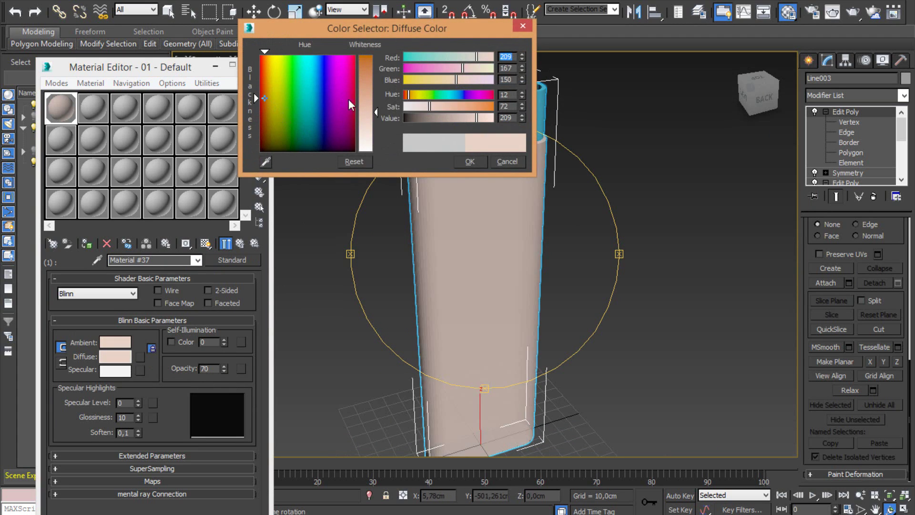
{"action": "left_click_drag", "start_coordinate": [365, 100], "coordinate": [365, 72]}
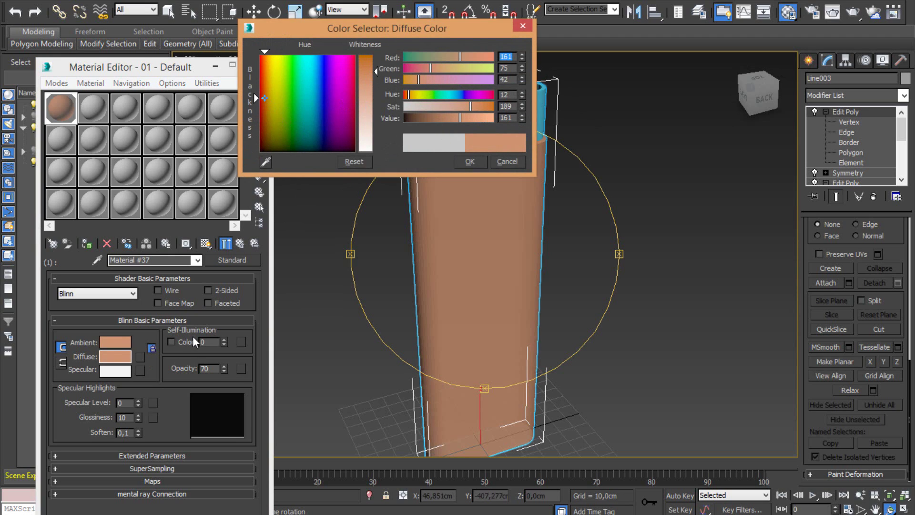
{"action": "mouse_move", "coordinate": [224, 368]}
{"action": "left_mouse_down"}
{"action": "mouse_move", "coordinate": [225, 391]}
{"action": "mouse_move", "coordinate": [226, 366]}
{"action": "left_mouse_up"}
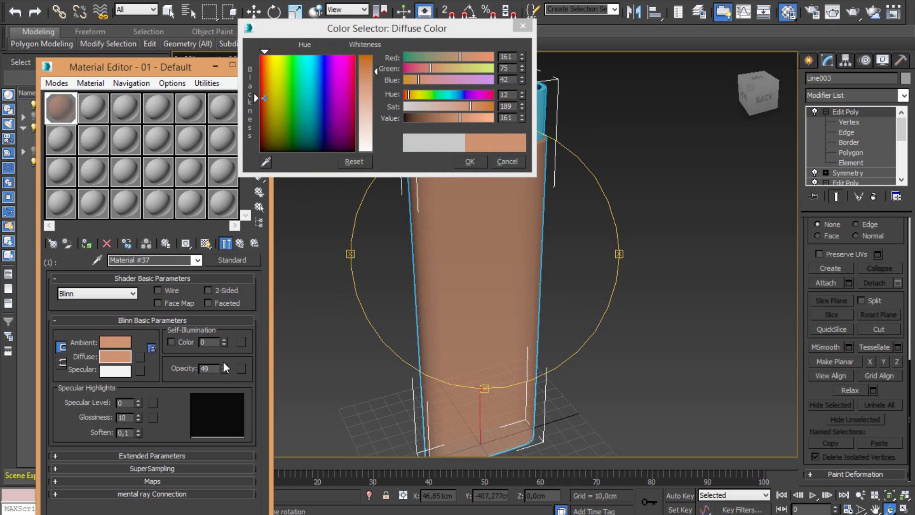
{"action": "left_click", "coordinate": [470, 162]}
{"action": "mouse_move", "coordinate": [466, 262]}
{"action": "middle_mouse_down", "text": "alt"}
{"action": "mouse_move", "coordinate": [462, 272]}
{"action": "mouse_move", "coordinate": [485, 256]}
{"action": "mouse_move", "coordinate": [541, 259]}
{"action": "mouse_move", "coordinate": [555, 271]}
{"action": "middle_mouse_up", "text": "alt"}
{"action": "left_click", "coordinate": [610, 194]}
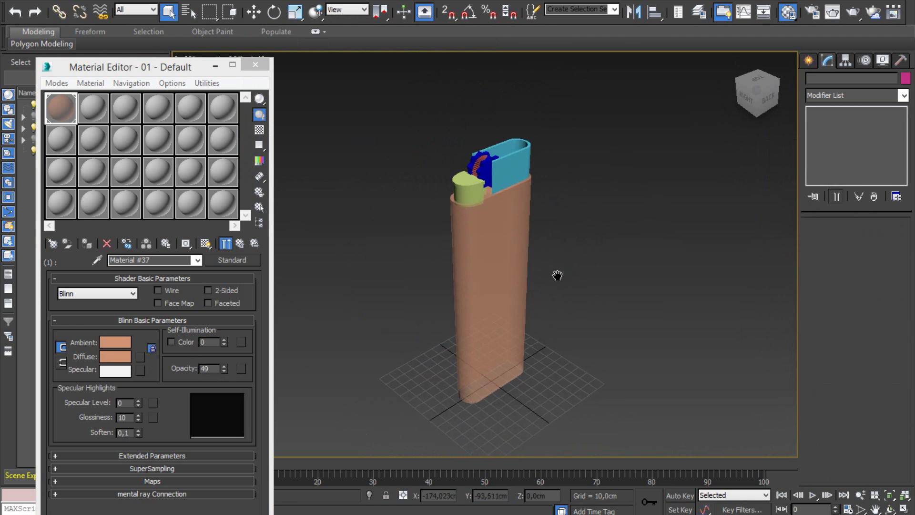
{"action": "left_click", "coordinate": [890, 509]}
{"action": "mouse_move", "coordinate": [557, 333]}
{"action": "left_mouse_down"}
{"action": "mouse_move", "coordinate": [443, 268]}
{"action": "mouse_move", "coordinate": [425, 289]}
{"action": "mouse_move", "coordinate": [525, 323]}
{"action": "mouse_move", "coordinate": [472, 317]}
{"action": "mouse_move", "coordinate": [513, 317]}
{"action": "left_mouse_up"}
{"action": "middle_click_drag", "start_coordinate": [513, 316], "coordinate": [532, 252]}
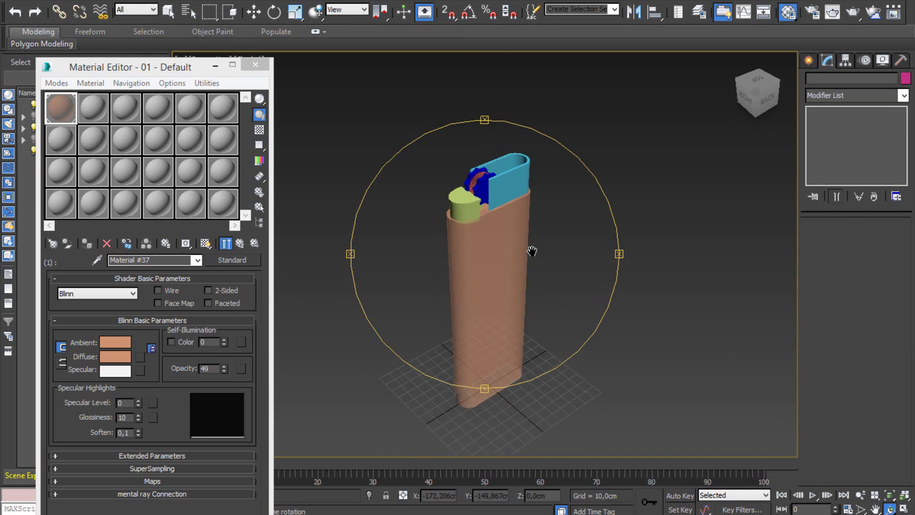
{"action": "key", "text": "q"}
{"action": "left_click", "coordinate": [514, 217]}
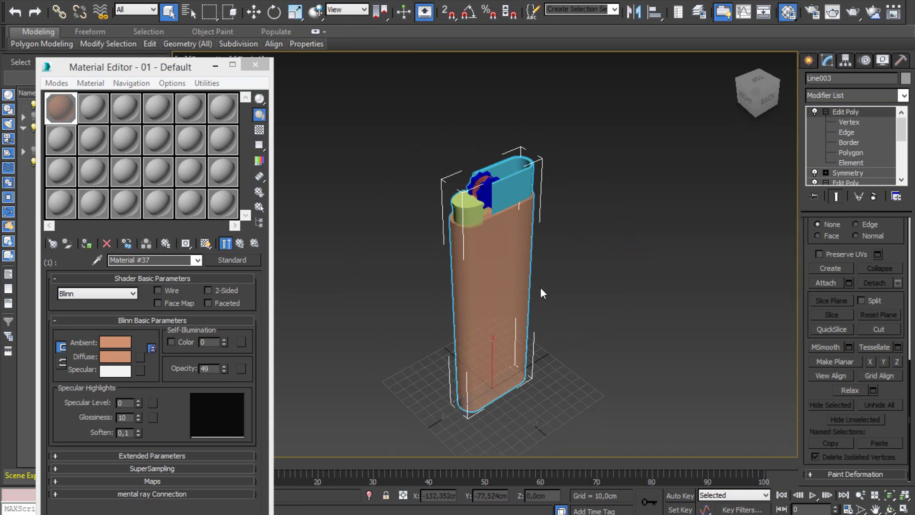
{"action": "mouse_move", "coordinate": [541, 289]}
{"action": "middle_mouse_down", "text": "alt"}
{"action": "mouse_move", "coordinate": [523, 259]}
{"action": "mouse_move", "coordinate": [527, 276]}
{"action": "middle_mouse_up", "text": "alt"}
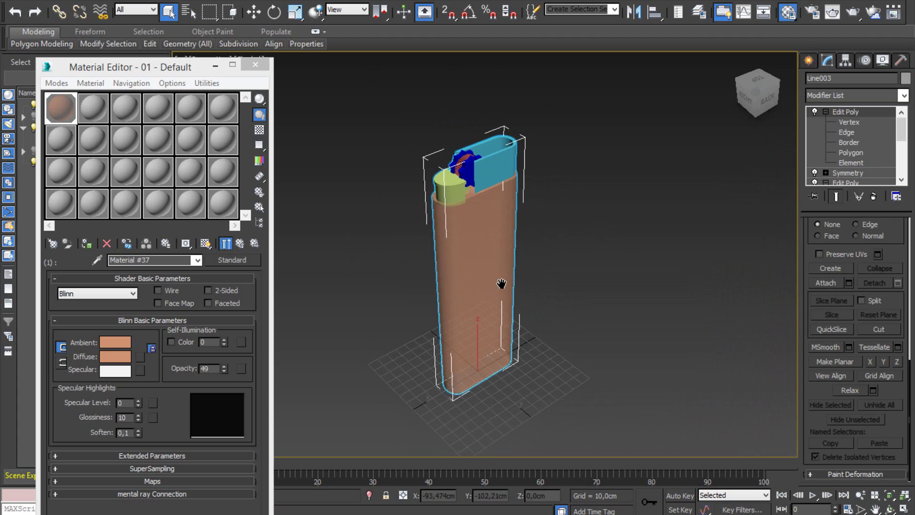
{"action": "middle_click_drag", "start_coordinate": [500, 286], "coordinate": [500, 284]}
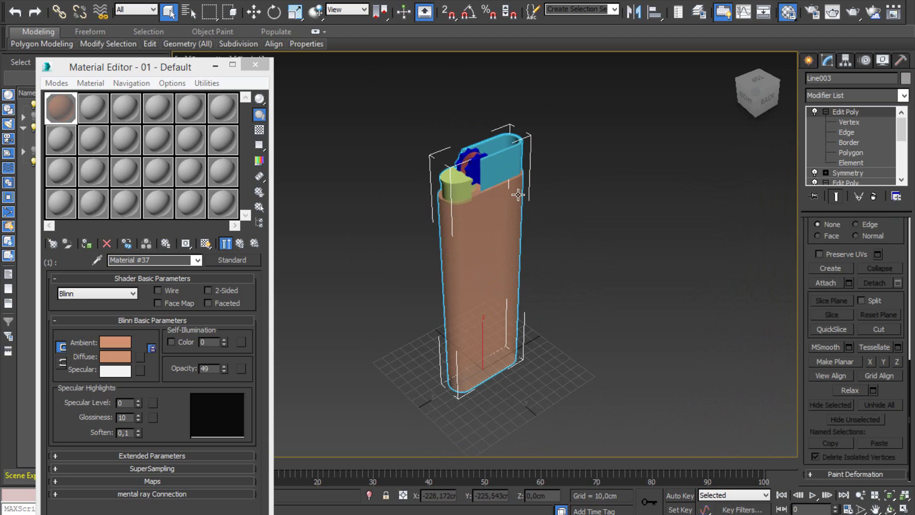
{"action": "middle_click_drag", "start_coordinate": [501, 262], "coordinate": [501, 272]}
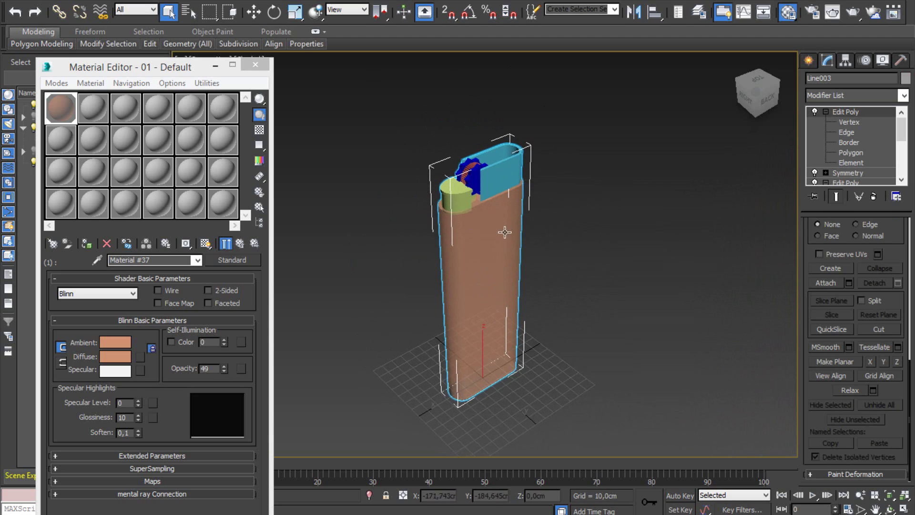
{"action": "left_click", "coordinate": [544, 411]}
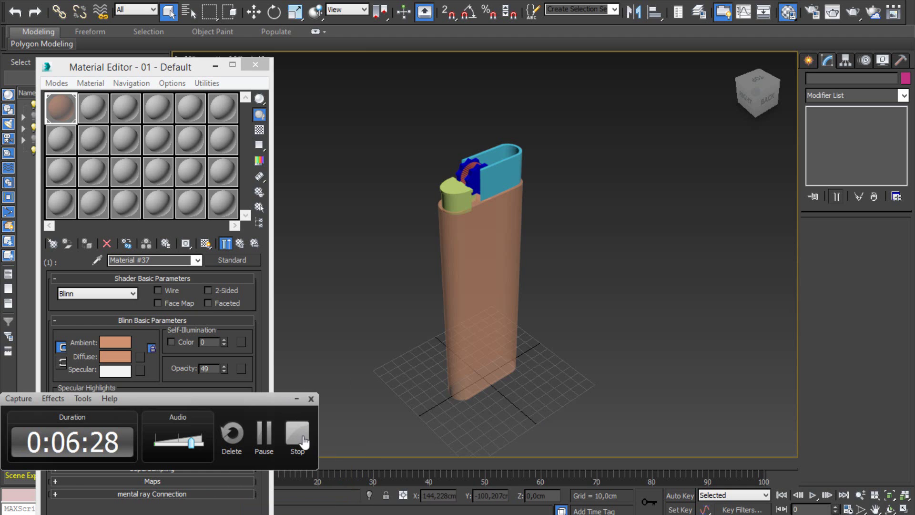
{"action": "left_click", "coordinate": [303, 439]}
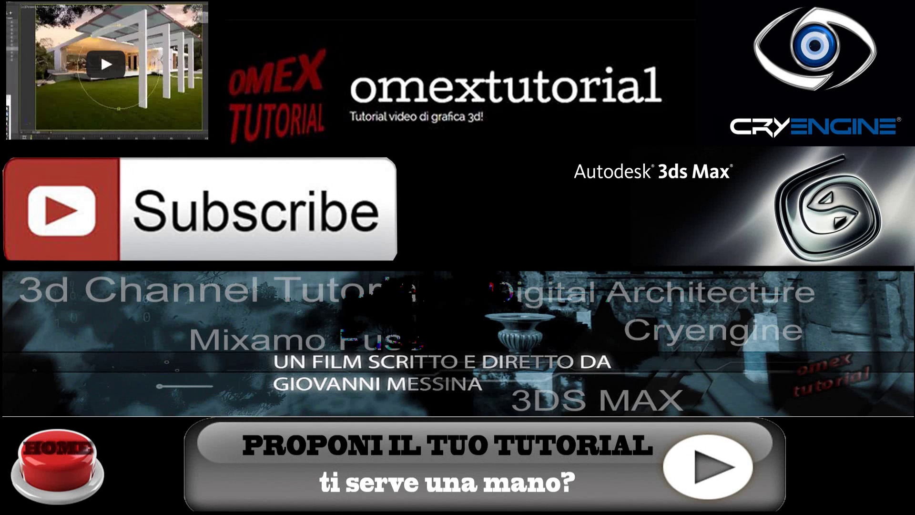